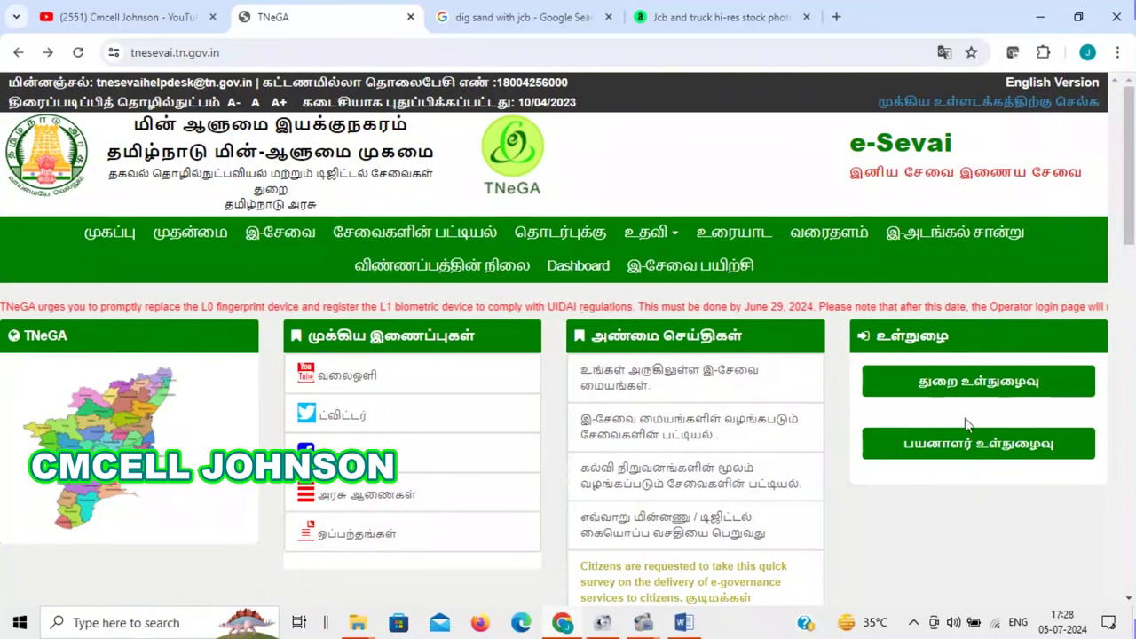
Open the citizen sign-in page of the e-Sevai portal and activate the user name field.
click(795, 430)
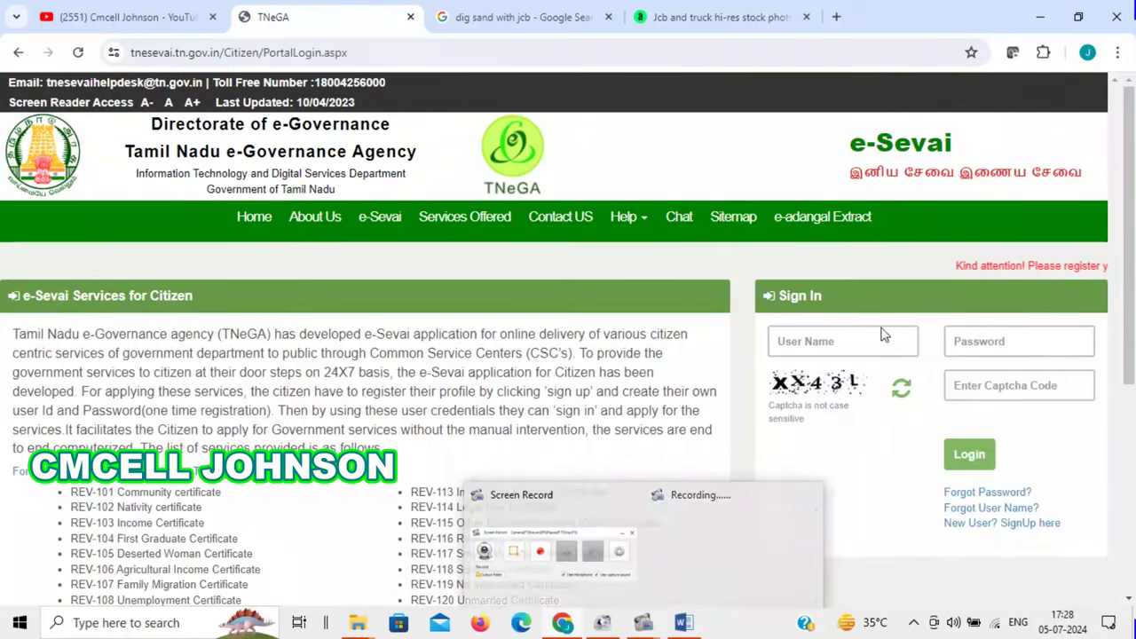
click(817, 341)
click(813, 347)
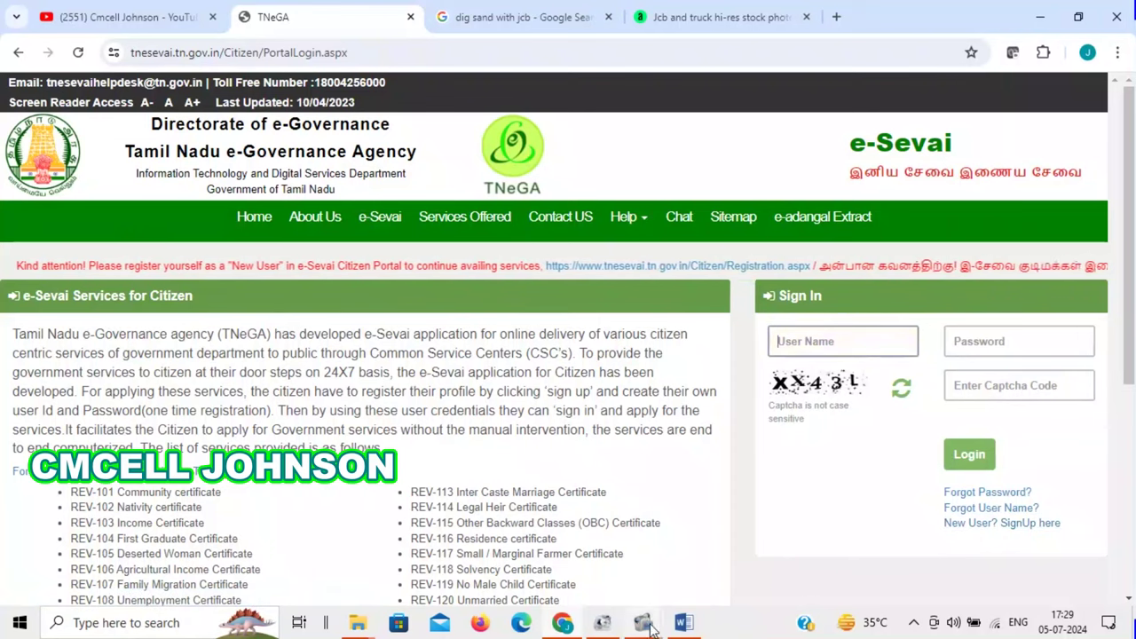
mouse_move(643, 623)
click(621, 568)
click(927, 111)
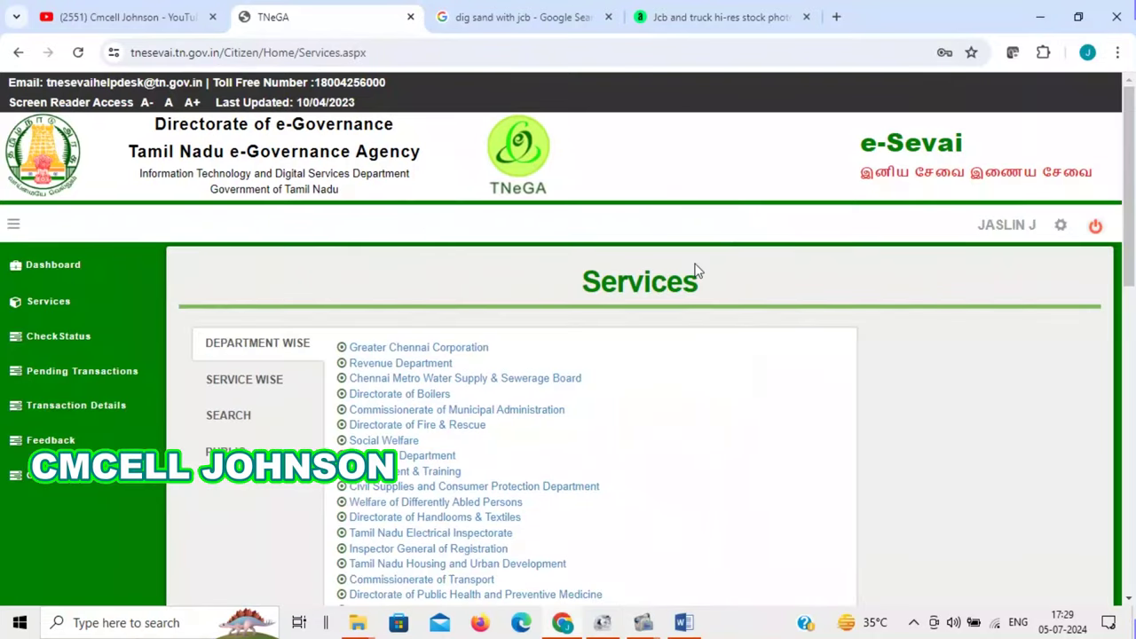
Open the services of the Commissionerate of Geology & Mining from the department-wise list.
scroll(698, 271, down, 2)
scroll(698, 271, down, 1)
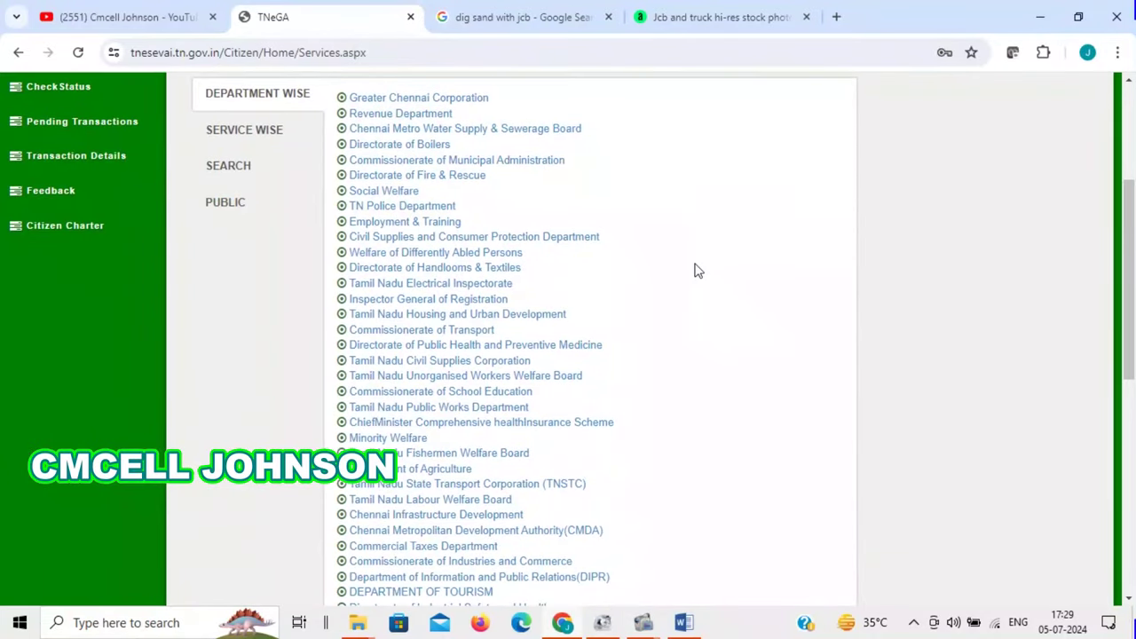
scroll(698, 271, up, 1)
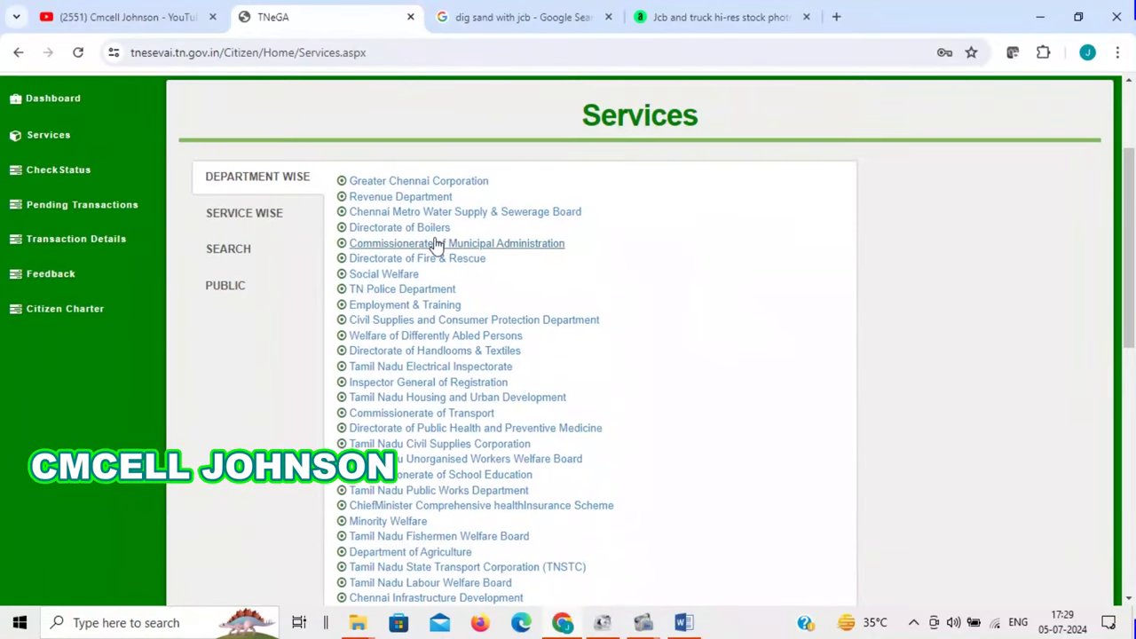
scroll(356, 213, down, 1)
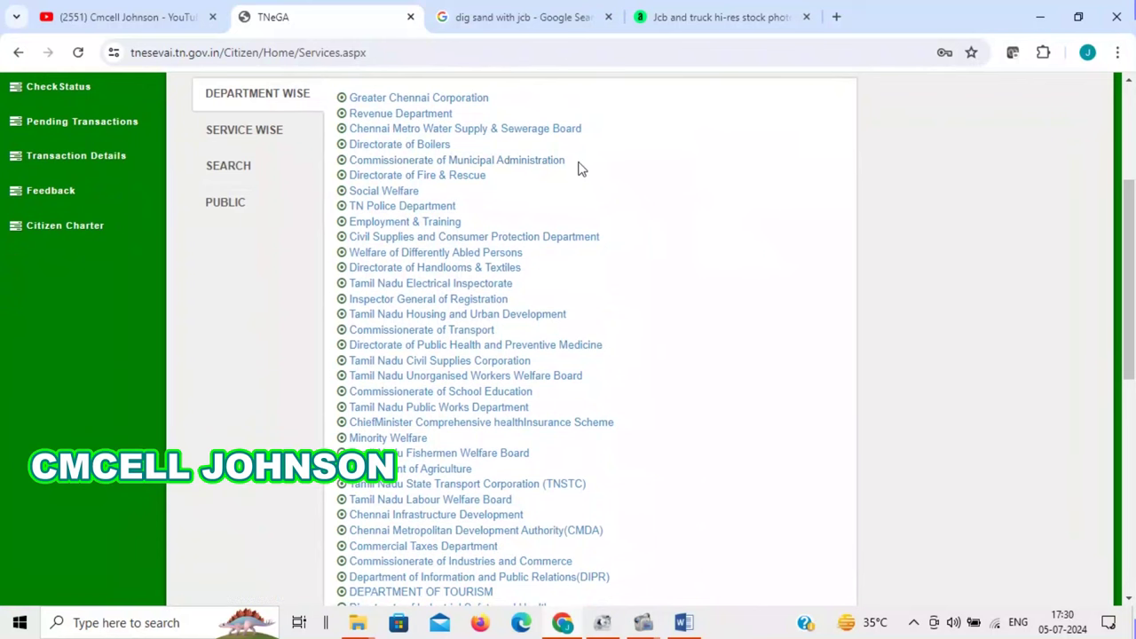
scroll(586, 178, down, 6)
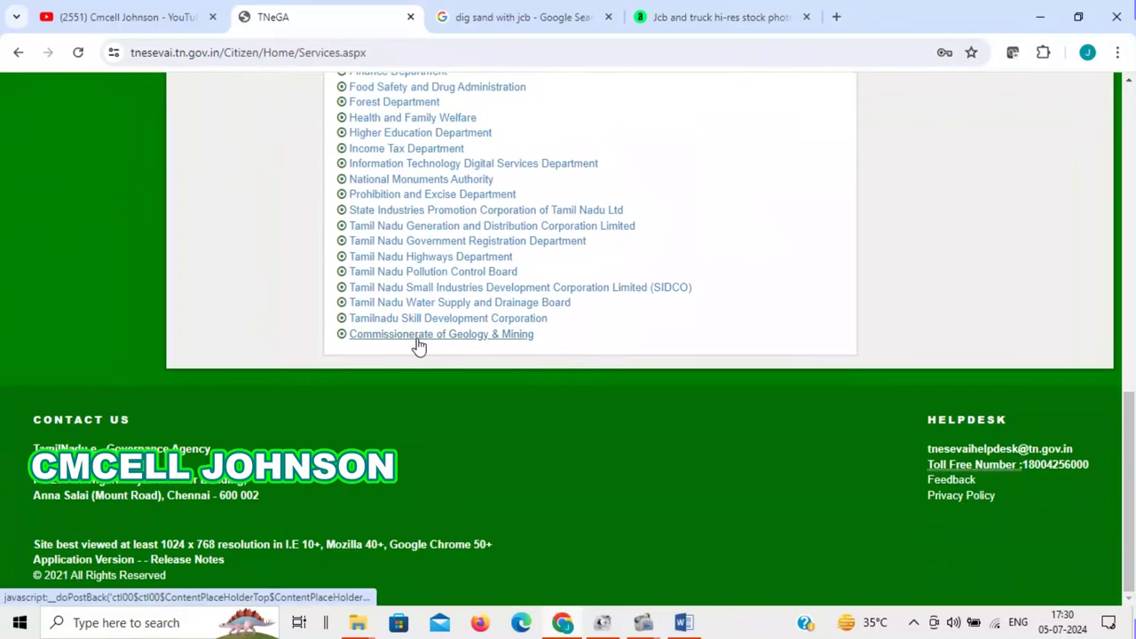
click(473, 336)
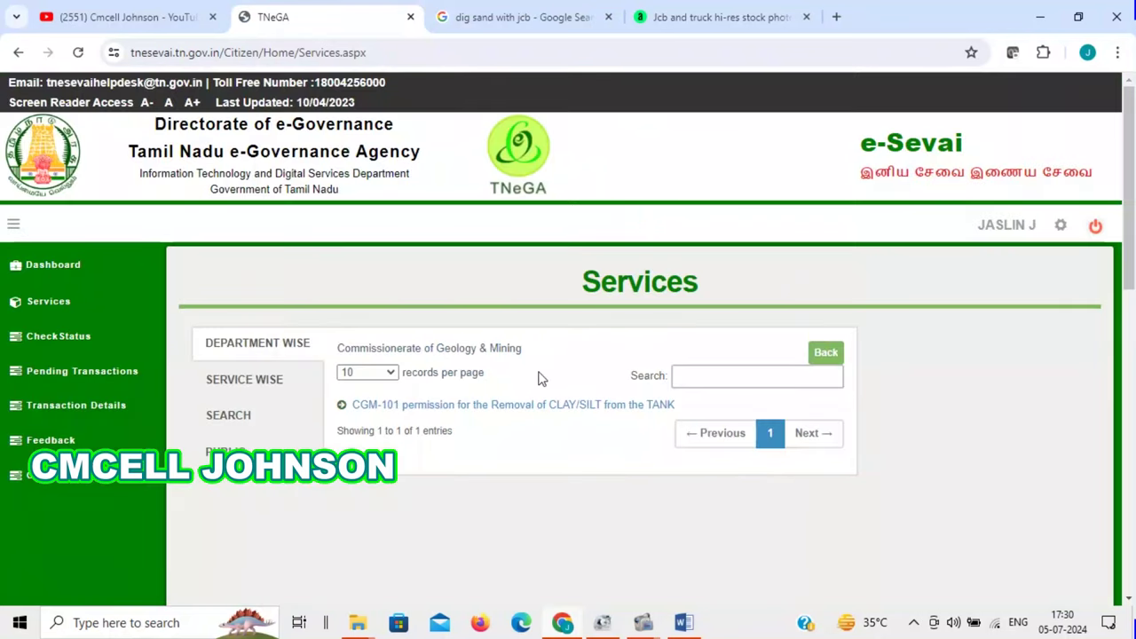
Open the CGM-101 service for permission to remove clay/silt from a tank and maximize its window.
scroll(491, 391, down, 1)
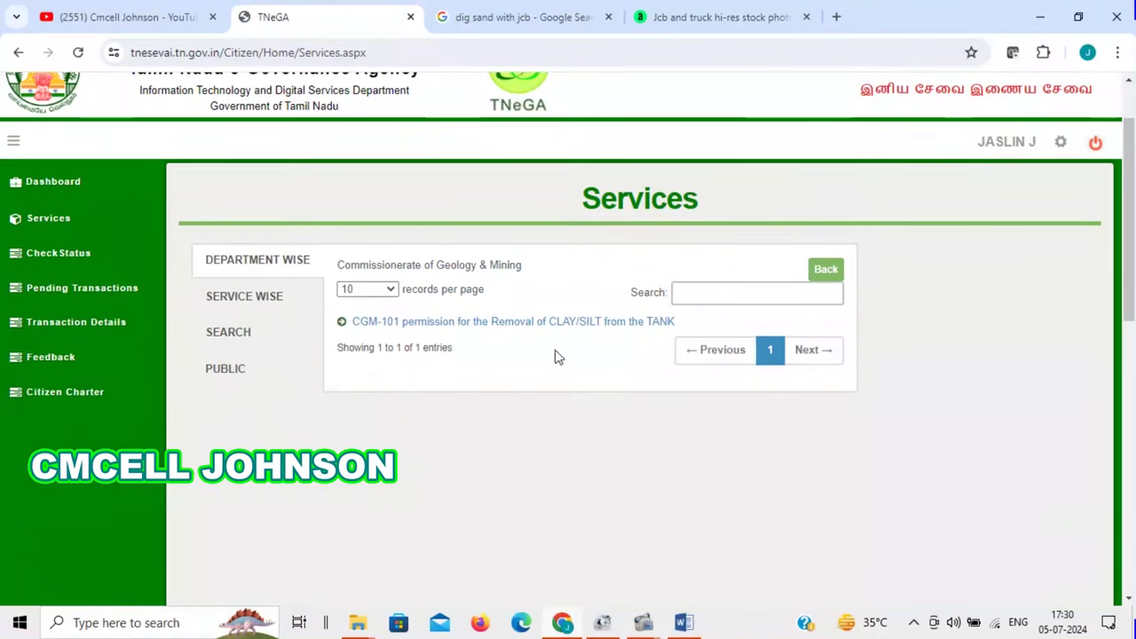
scroll(573, 289, down, 1)
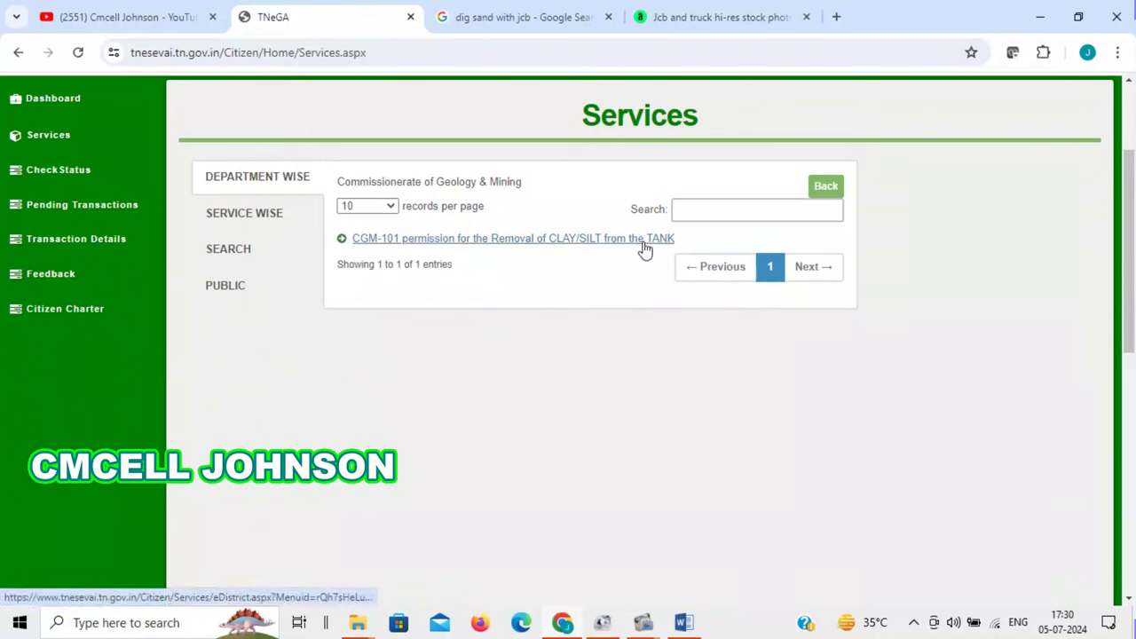
click(453, 240)
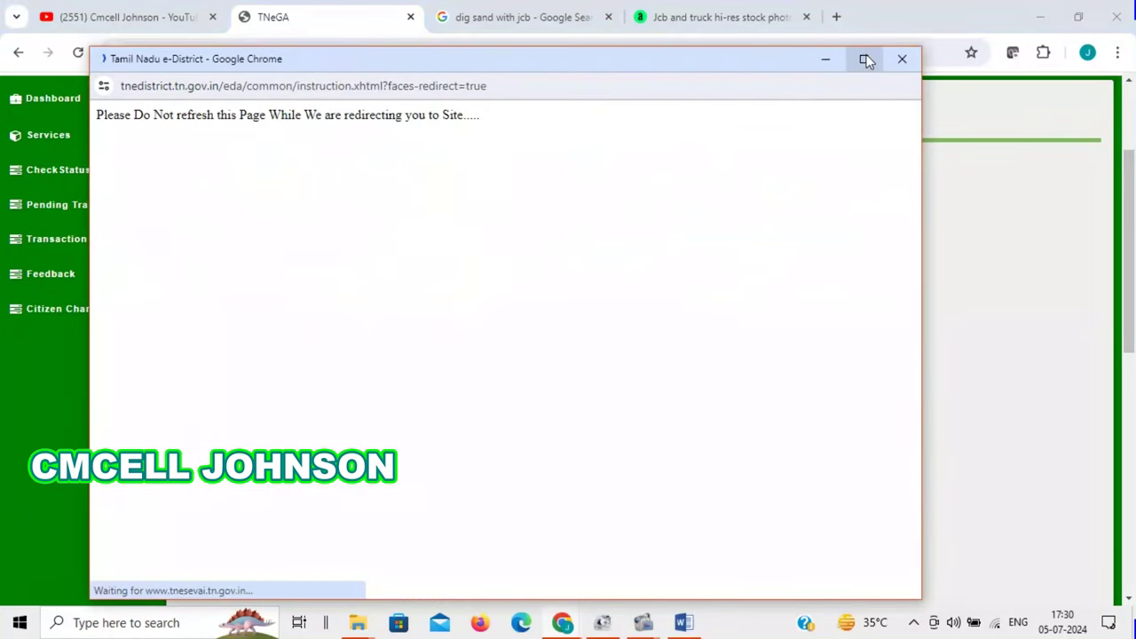
click(865, 57)
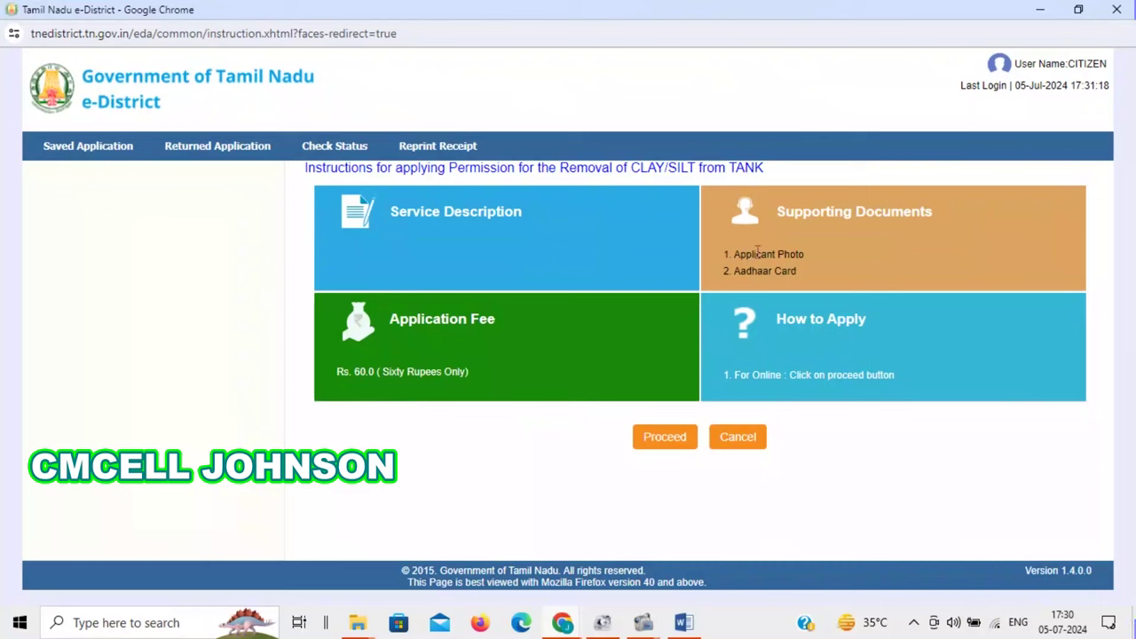
Check the required supporting documents and application fee, and proceed to the Aadhaar Number field of the applicant search.
drag(734, 255, 810, 251)
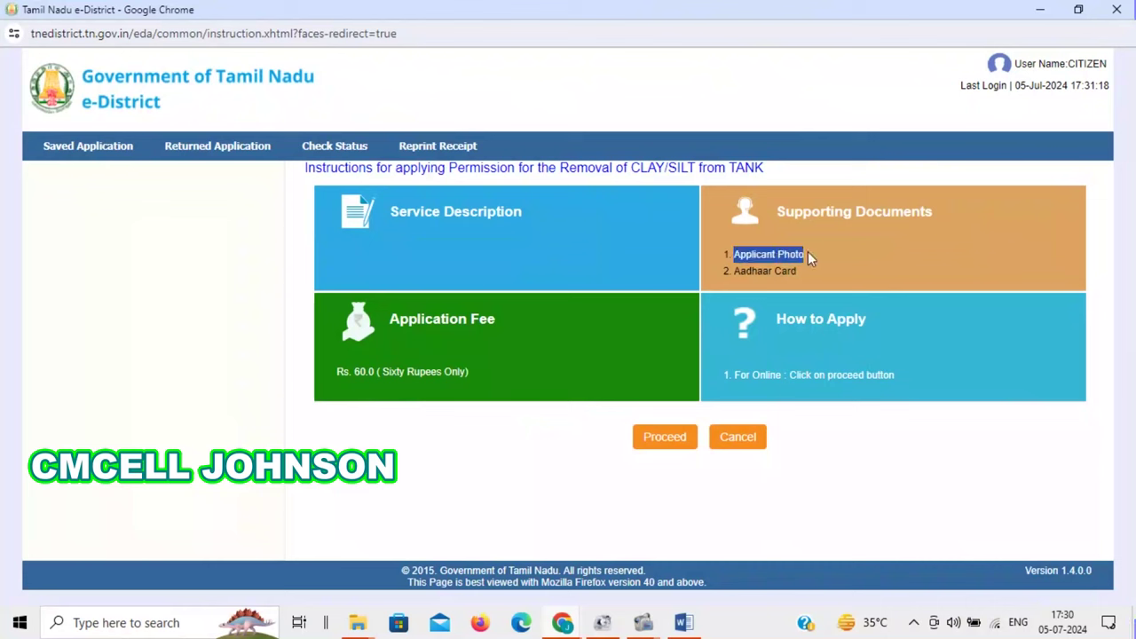
click(762, 271)
triple_click(761, 271)
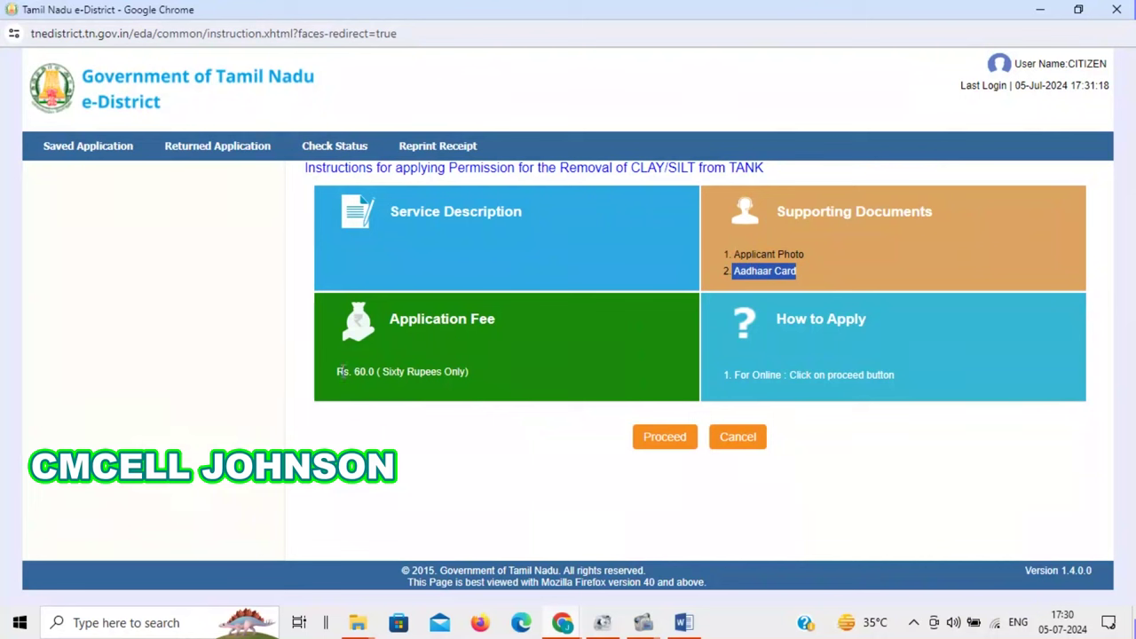
drag(338, 372, 471, 371)
click(665, 436)
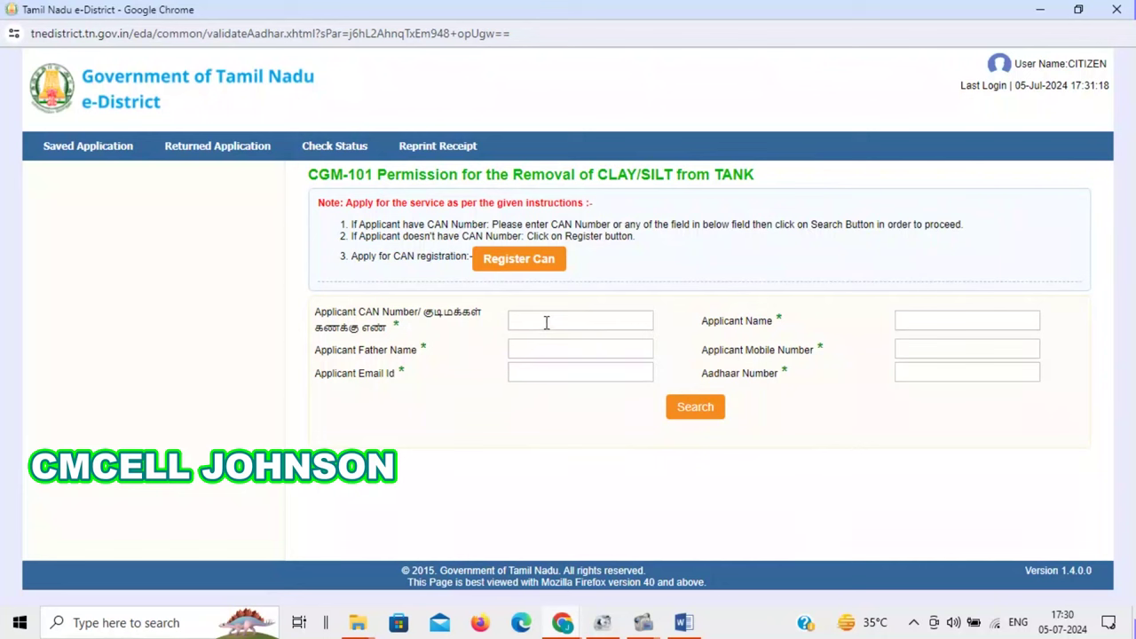
click(915, 374)
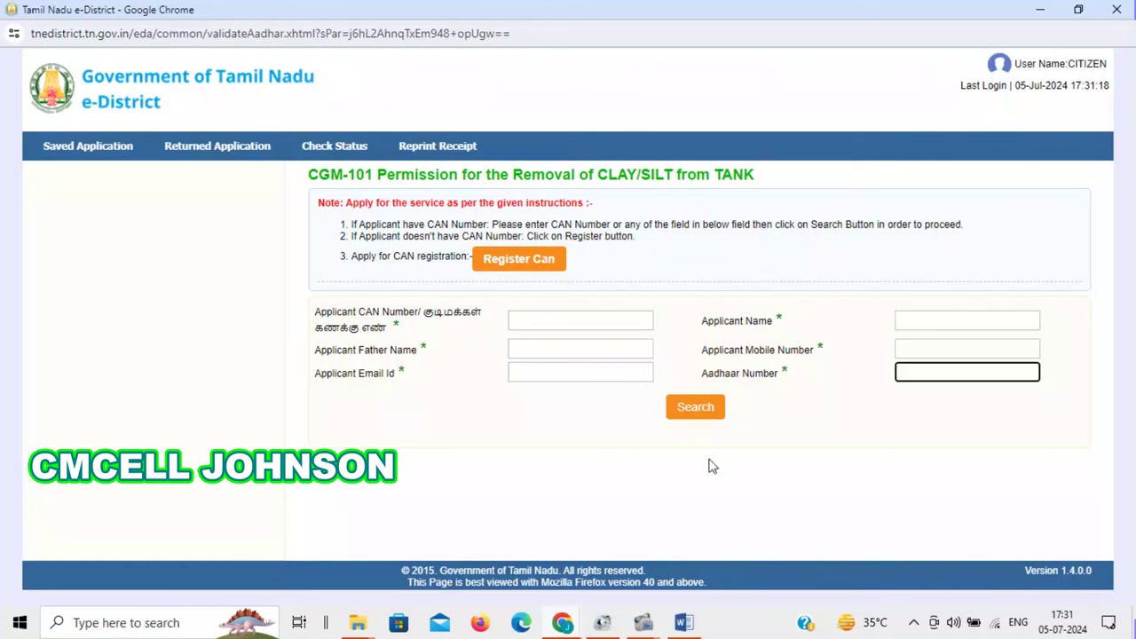
click(646, 624)
click(573, 507)
click(908, 106)
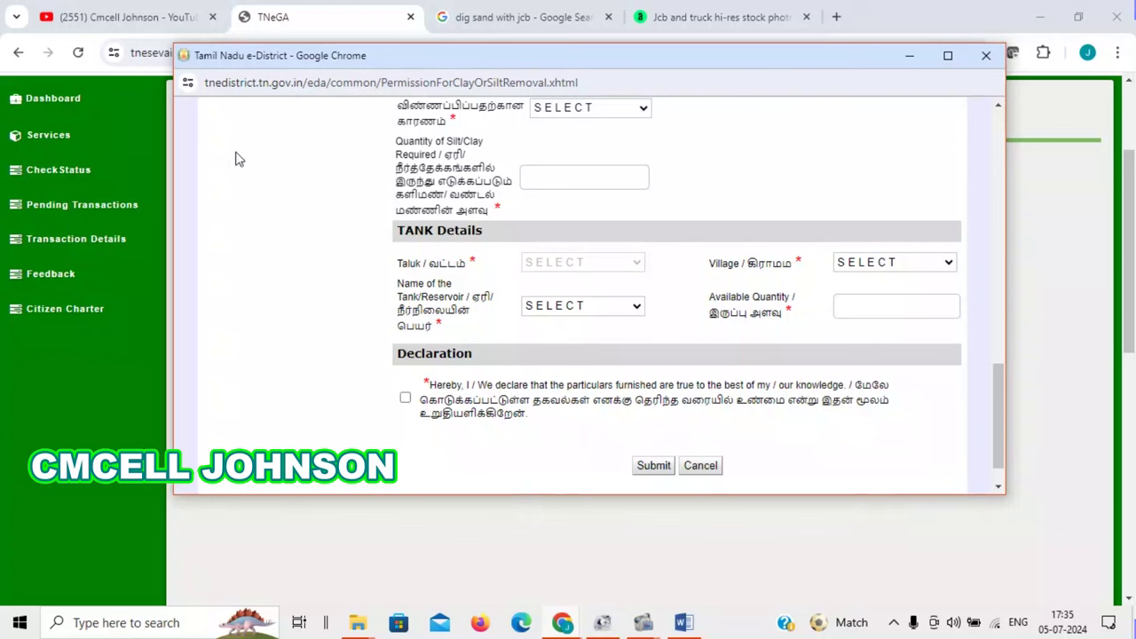
click(587, 113)
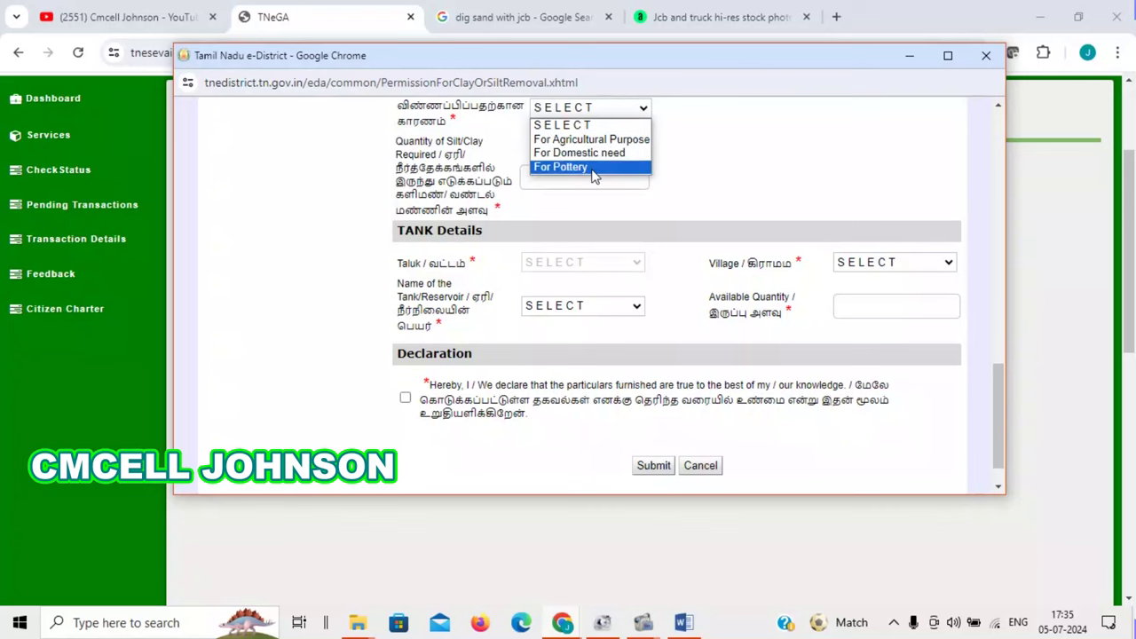
click(643, 622)
click(551, 532)
click(1018, 131)
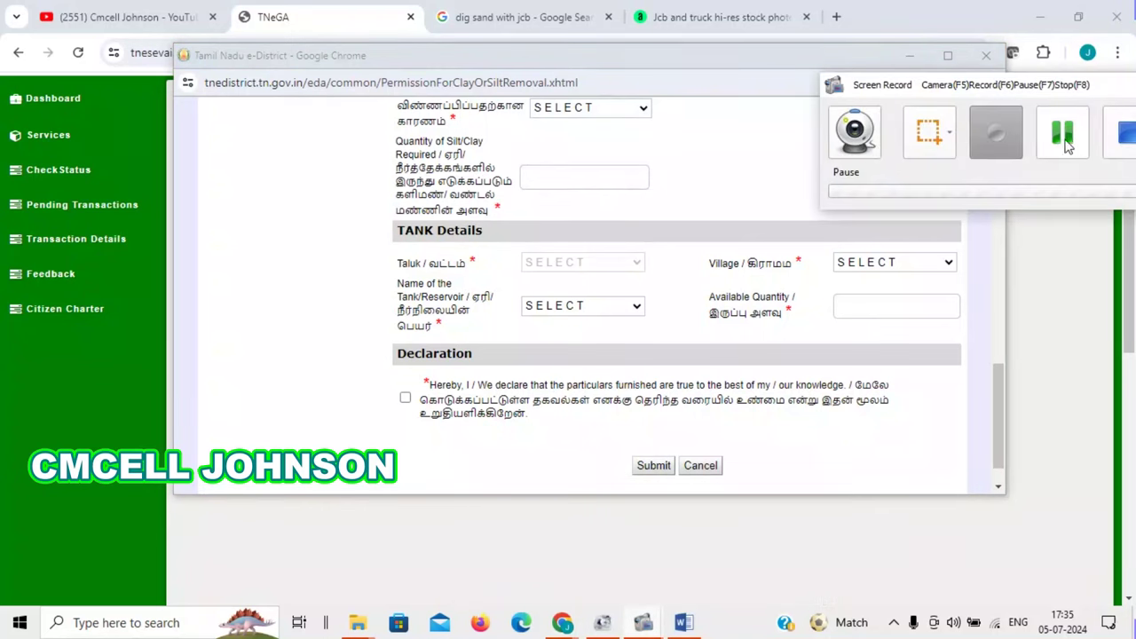
Set the purpose for applying to For Agricultural Purpose and the land's district to Tirunelveli.
click(557, 109)
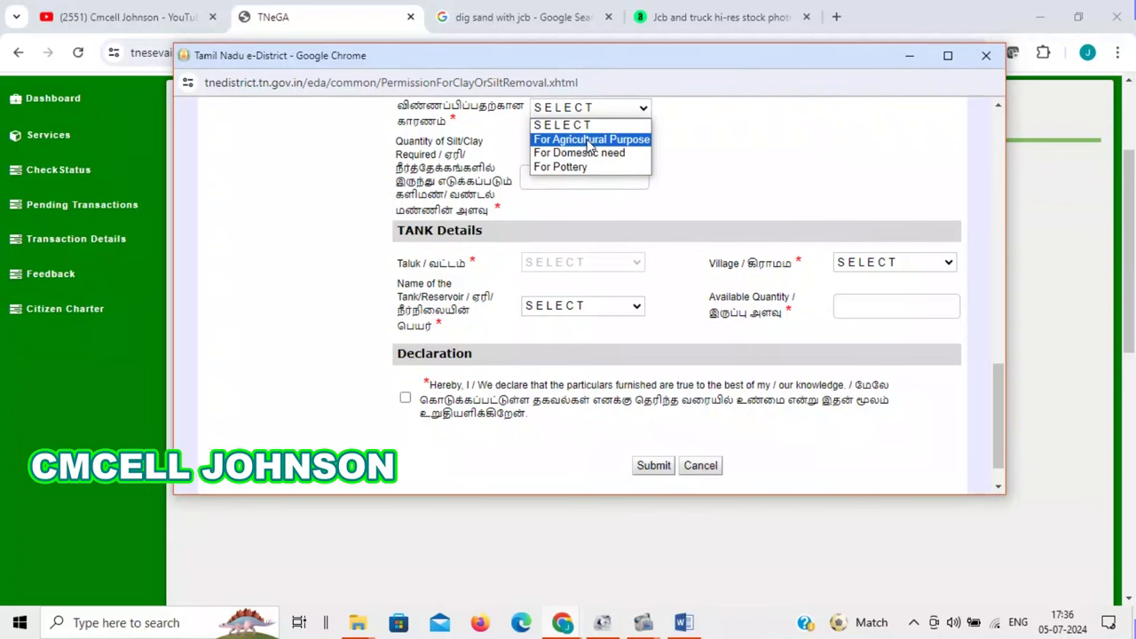
click(589, 140)
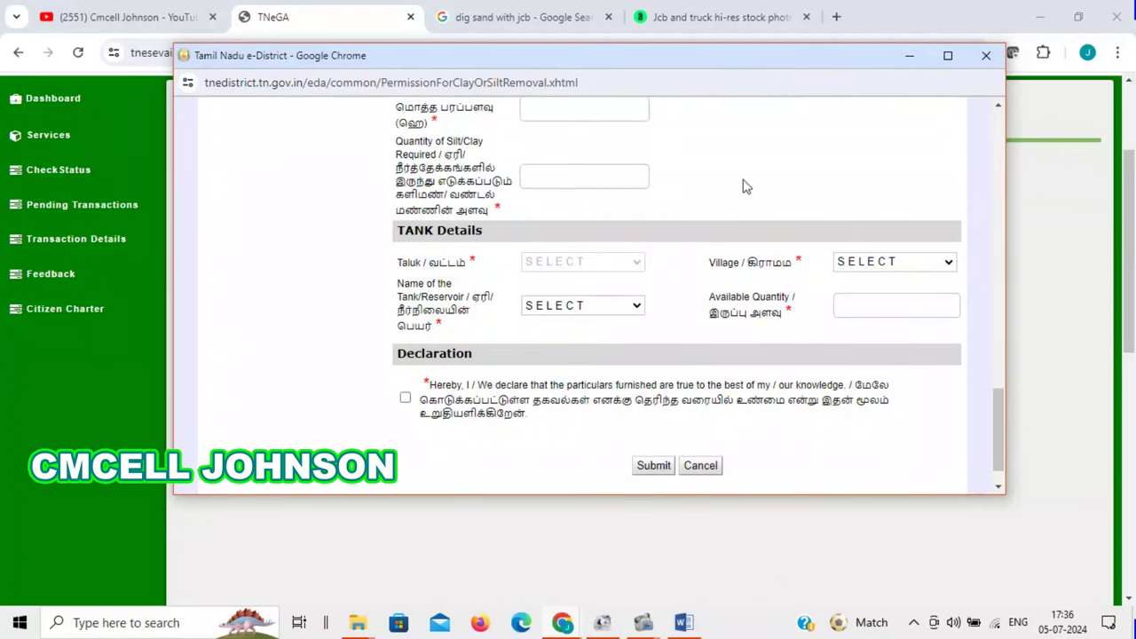
drag(1004, 424, 1000, 390)
drag(998, 385, 992, 342)
click(573, 190)
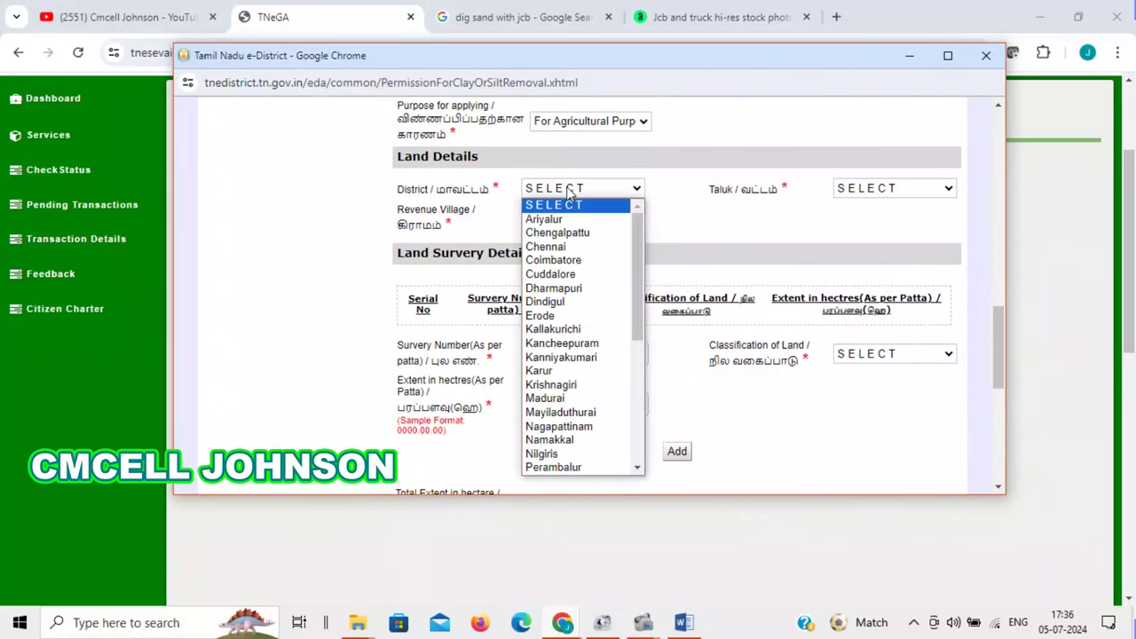
scroll(582, 293, down, 3)
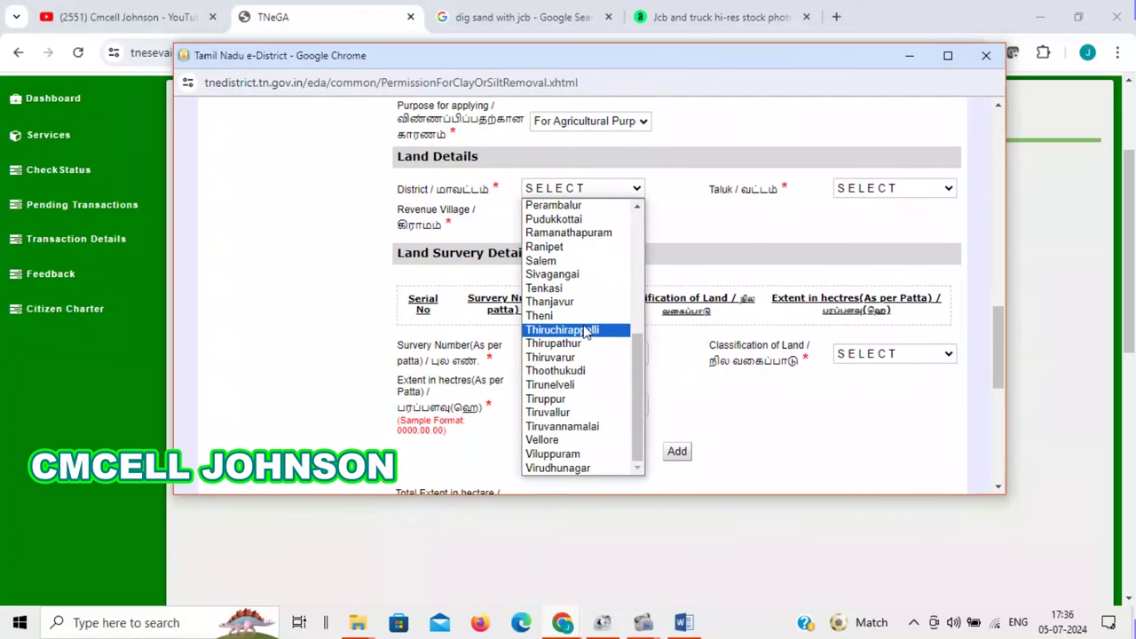
click(582, 385)
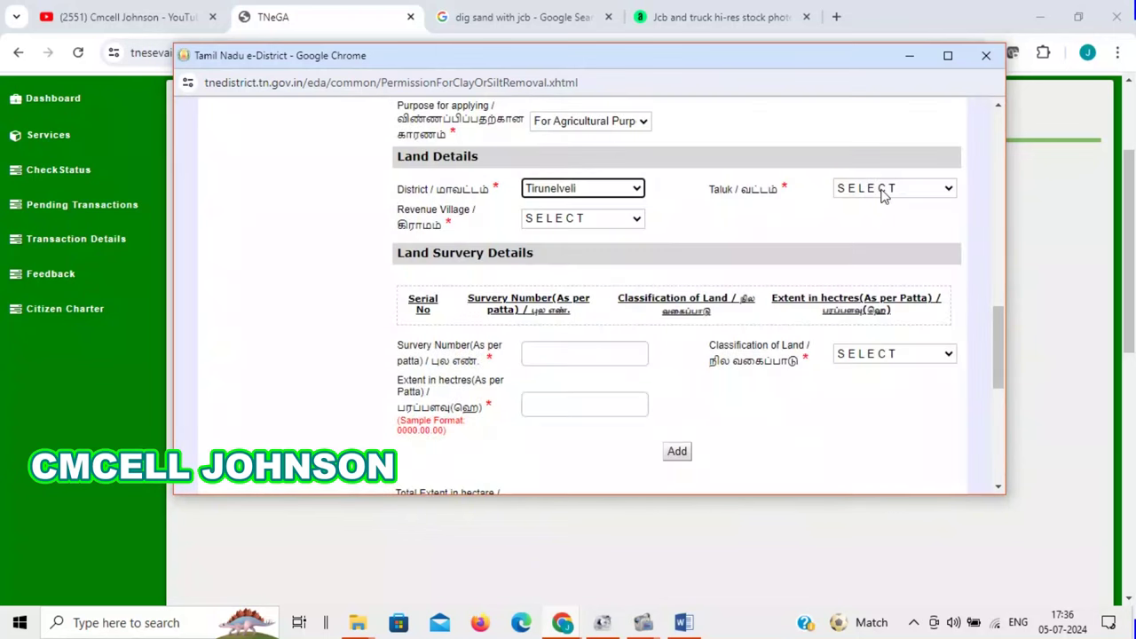
Set the land's taluk to Tisayanvilai and its revenue village to Eitamozhi (070).
click(883, 190)
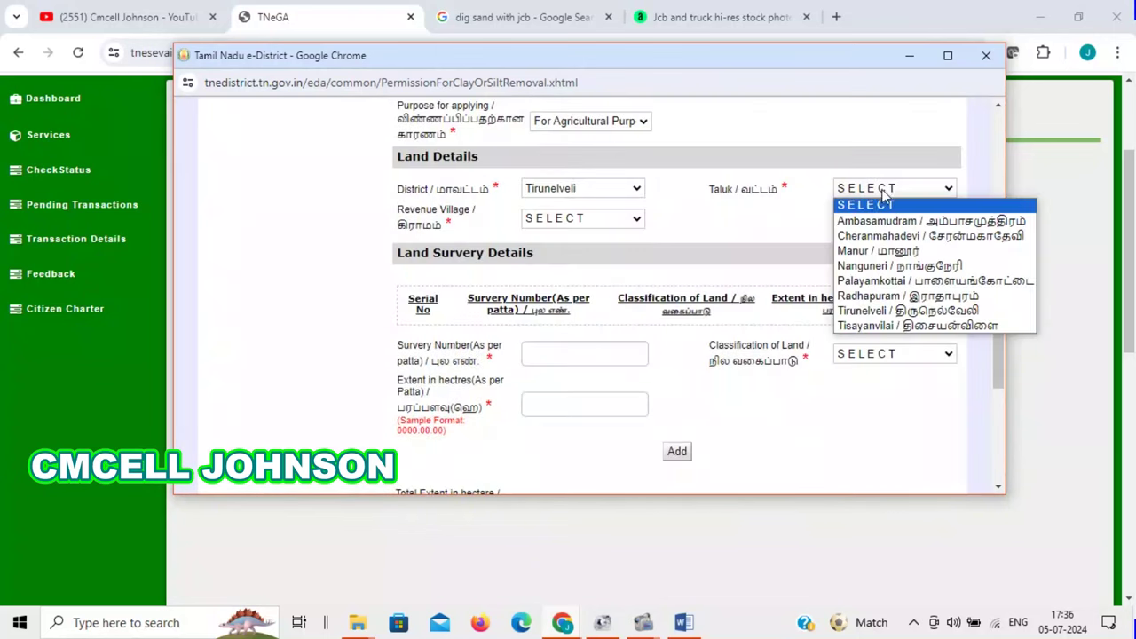
click(877, 324)
click(593, 222)
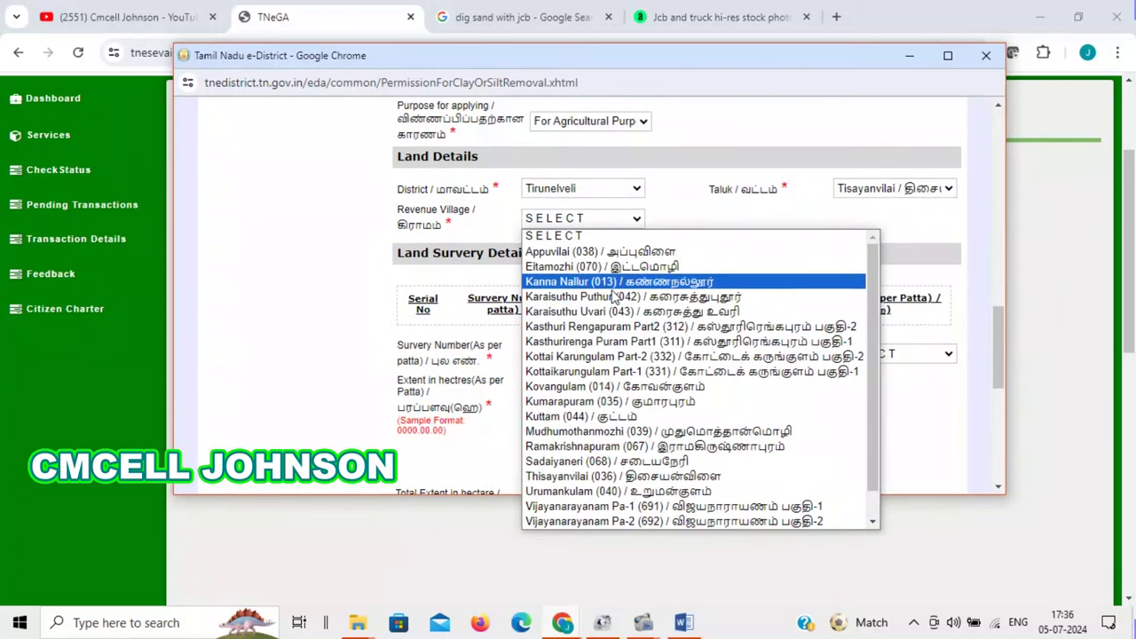
click(617, 267)
Add a land survey entry with survey number 617, classification Wet Land and an extent of 0000.01.00 hectares.
scroll(733, 265, down, 1)
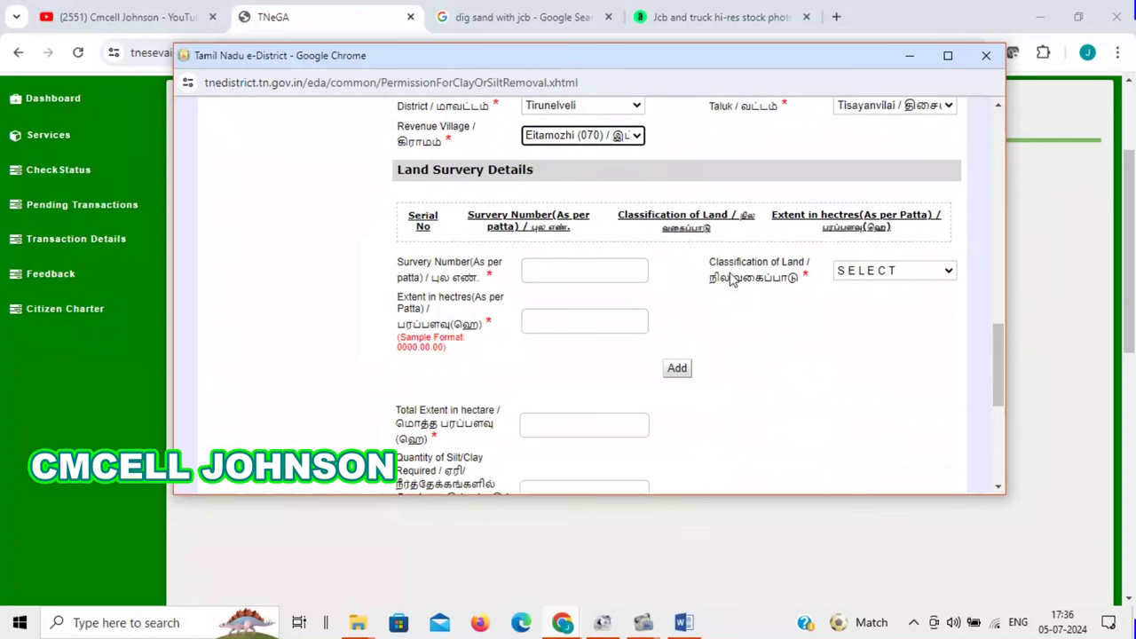
click(585, 274)
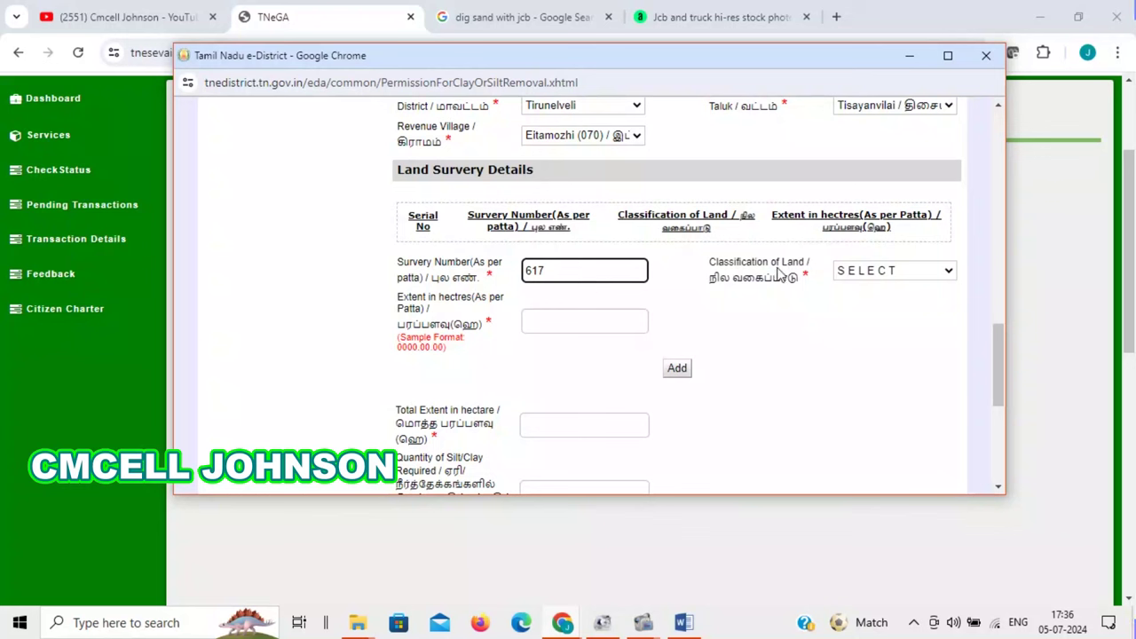
click(878, 277)
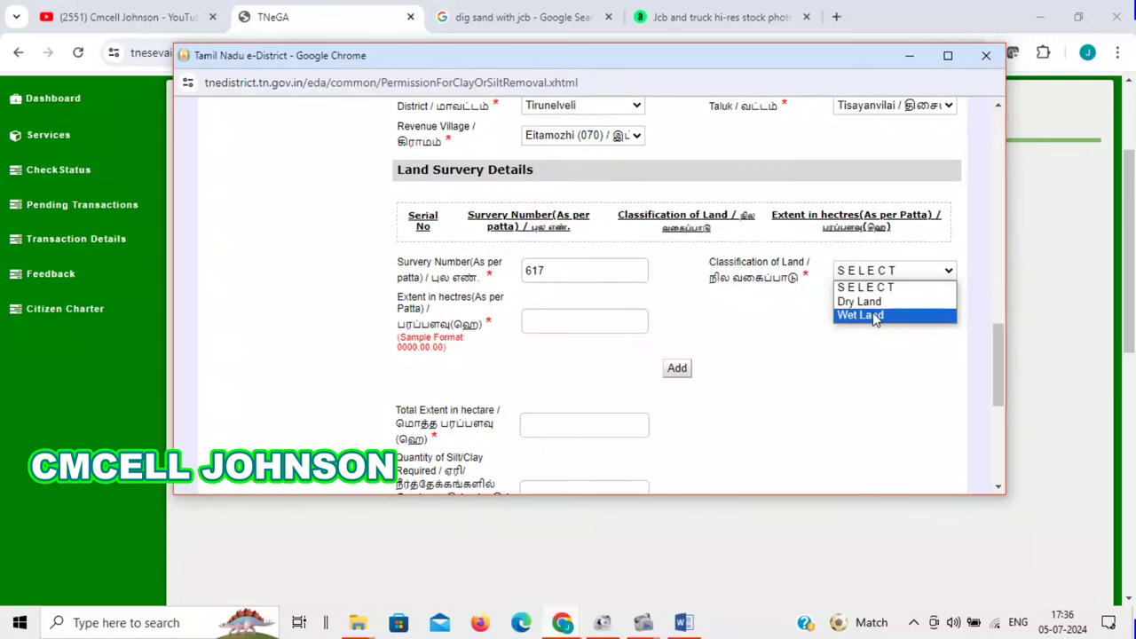
click(876, 316)
scroll(668, 296, down, 1)
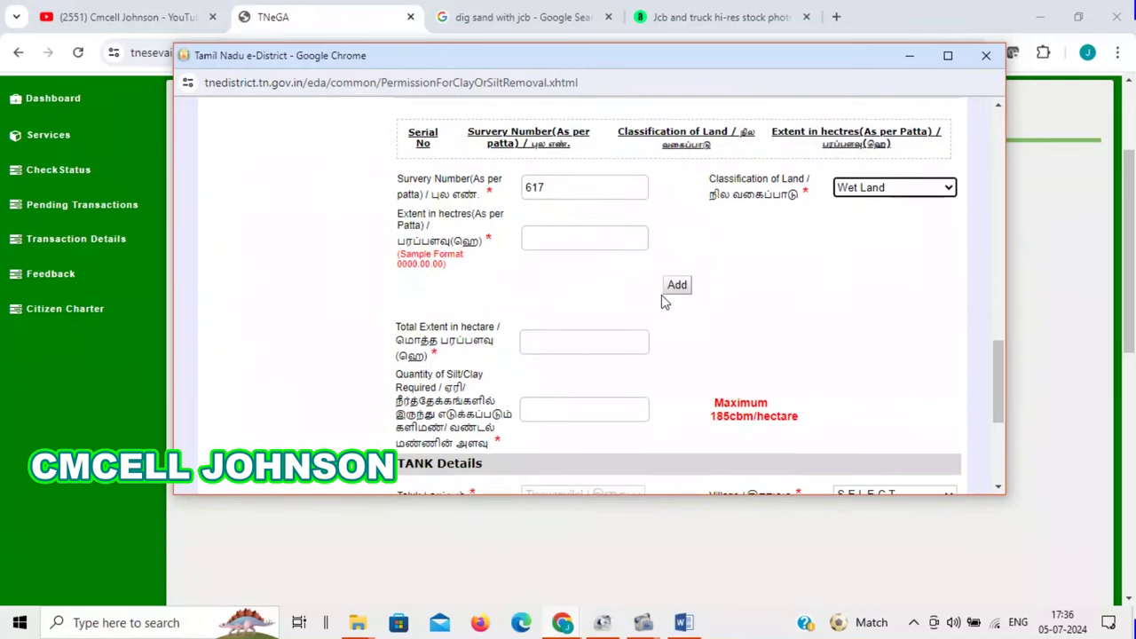
click(562, 237)
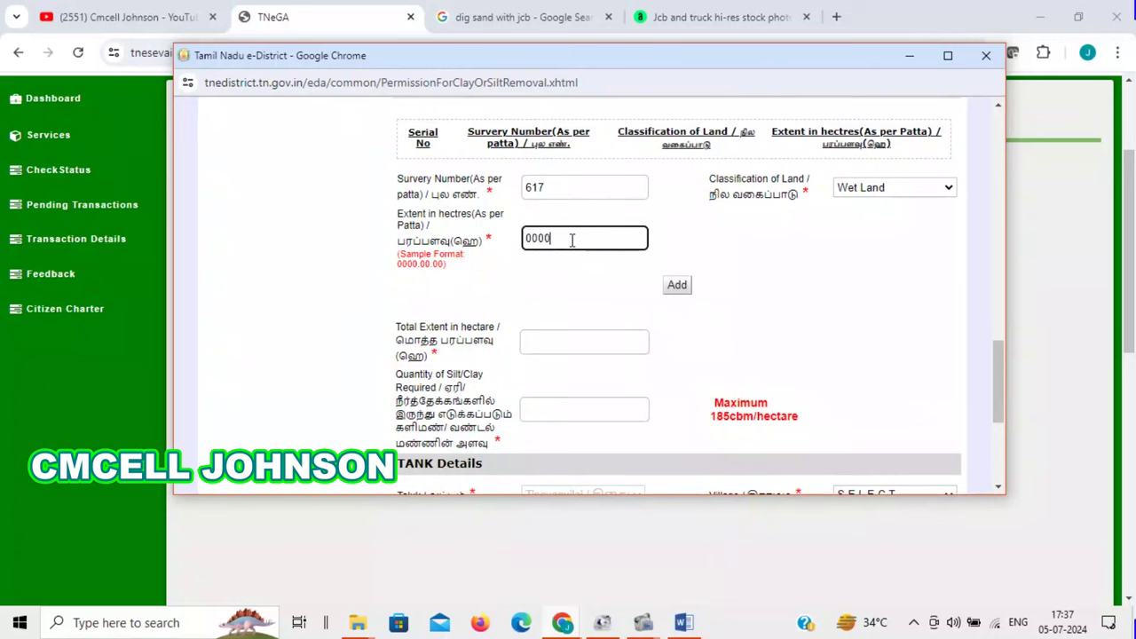
text(0.01.00)
click(679, 288)
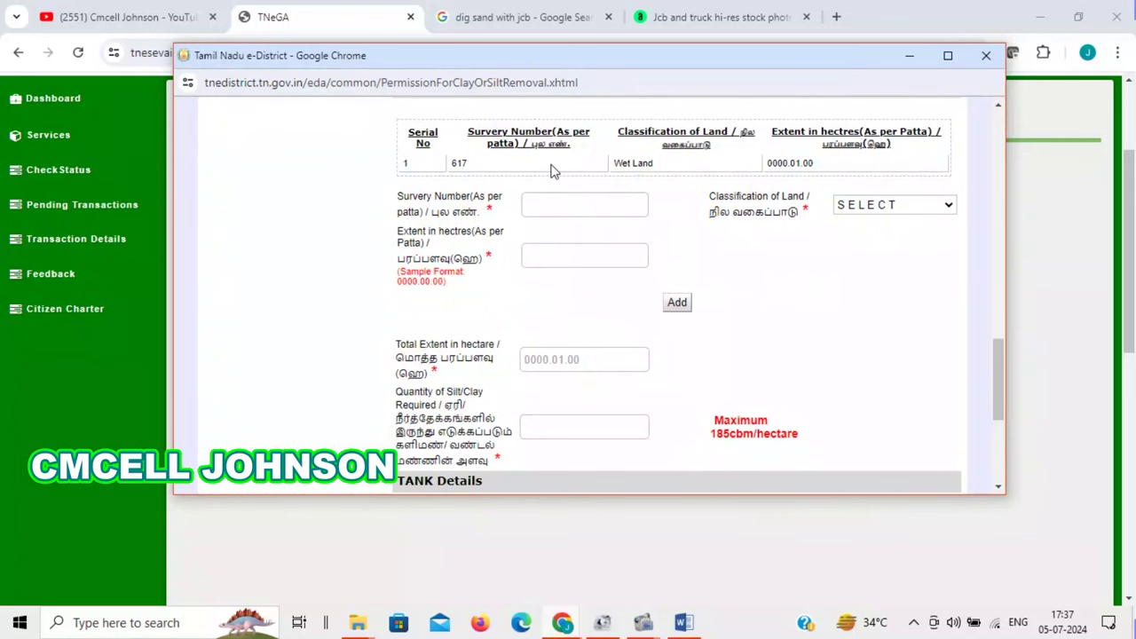
Examine the maximum silt/clay quantity allowed per hectare beside the required quantity field.
scroll(675, 282, down, 1)
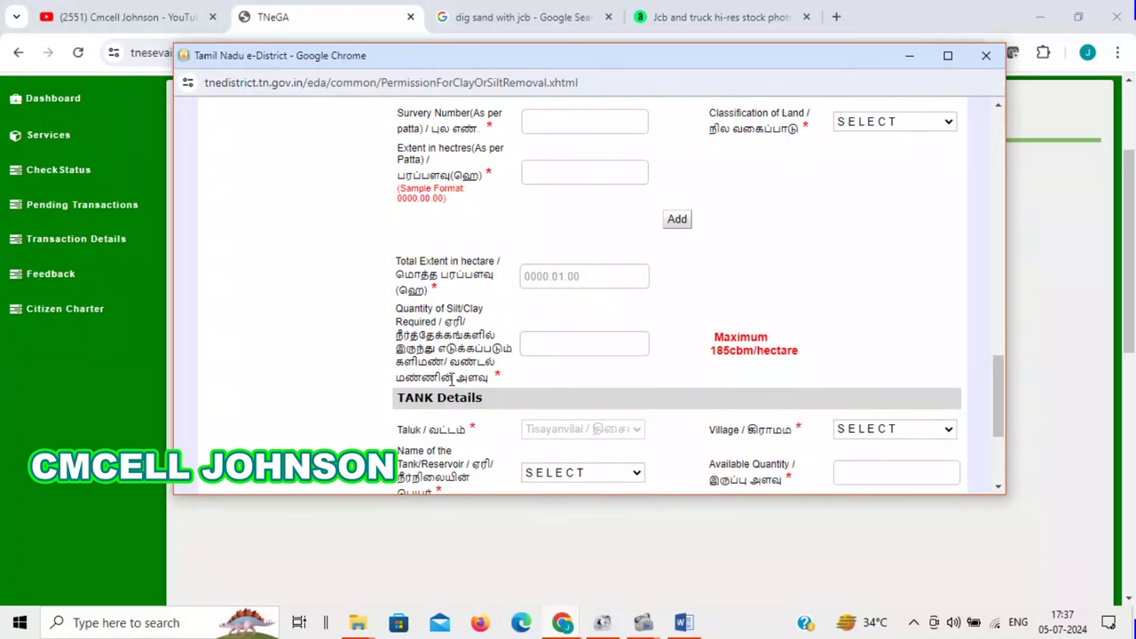
scroll(452, 379, down, 1)
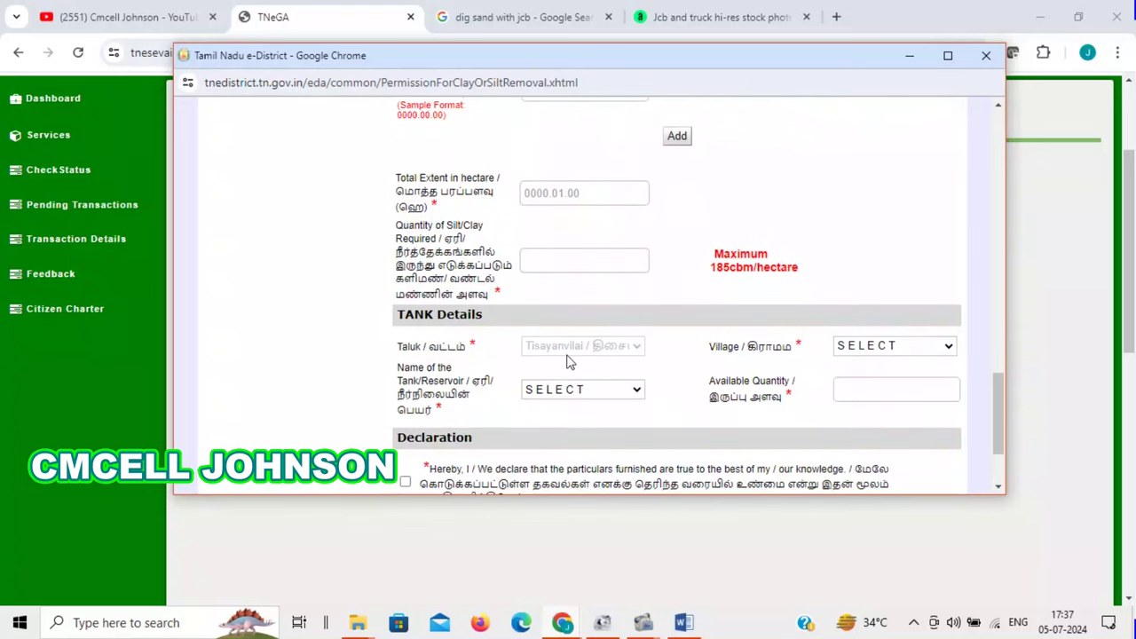
drag(730, 269, 795, 275)
click(712, 272)
drag(712, 272, 751, 275)
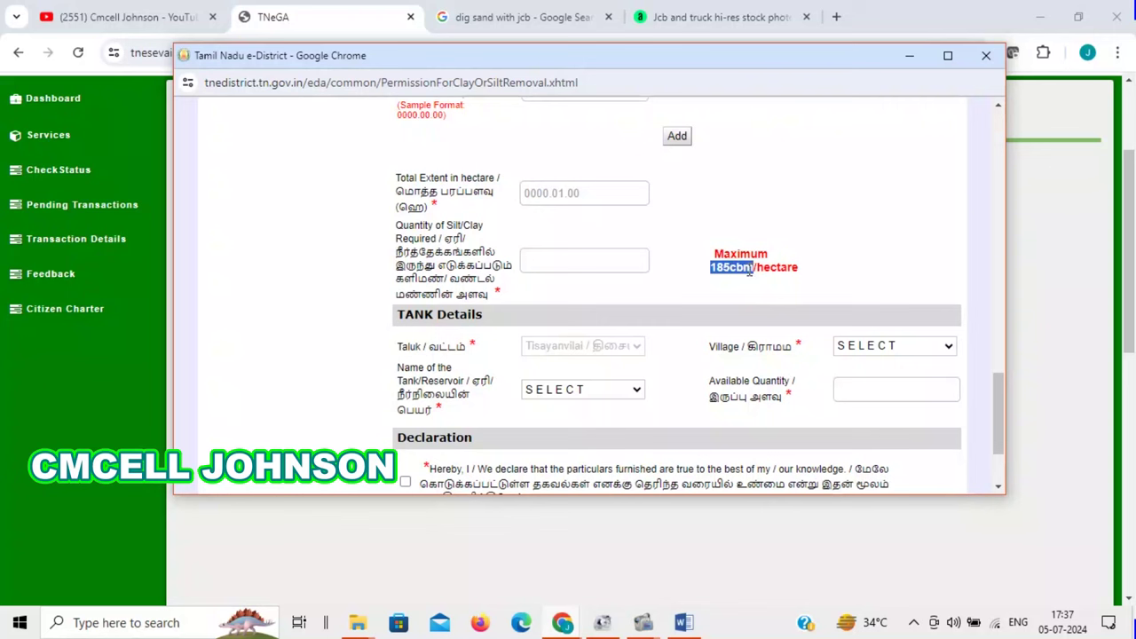
Search Google for a cbm to tons converter and open the cubic meter to ton register result.
click(557, 262)
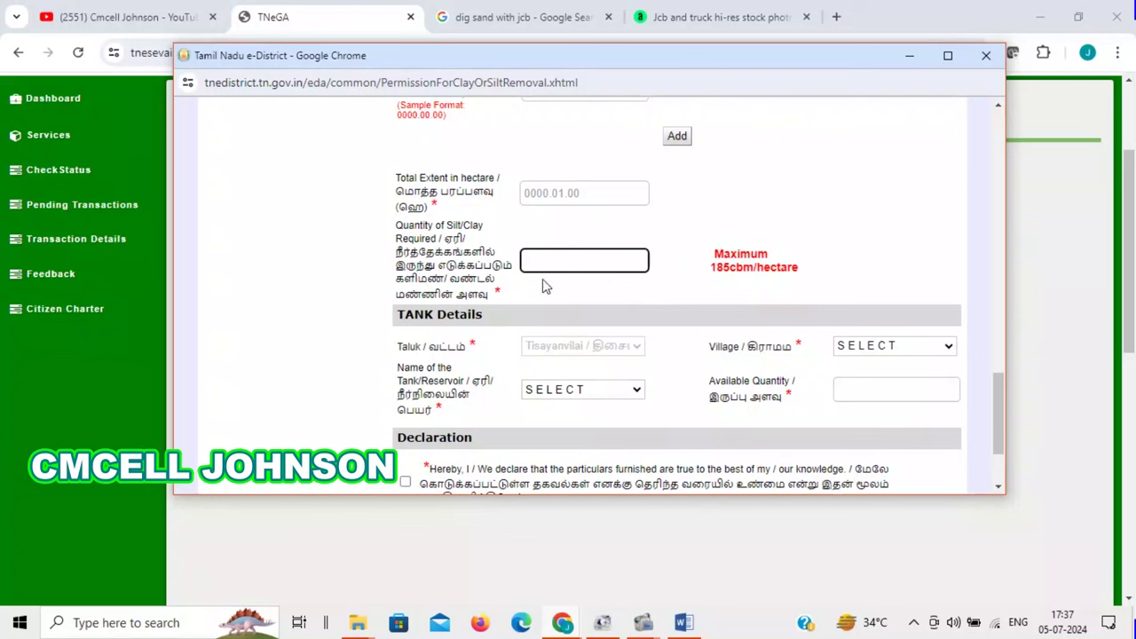
click(837, 17)
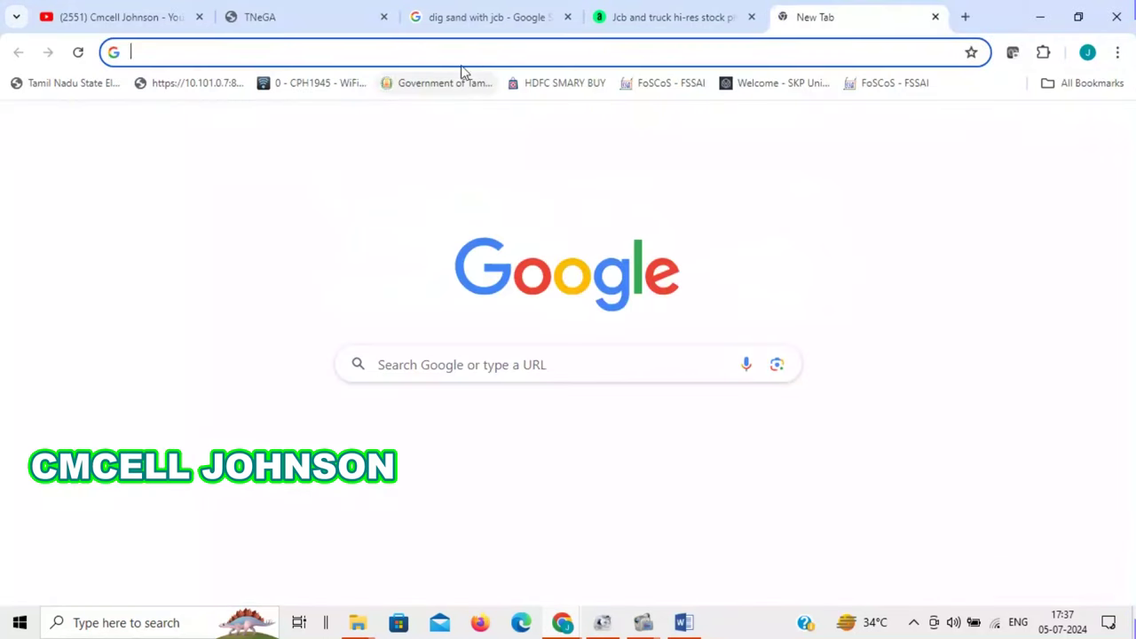
click(488, 49)
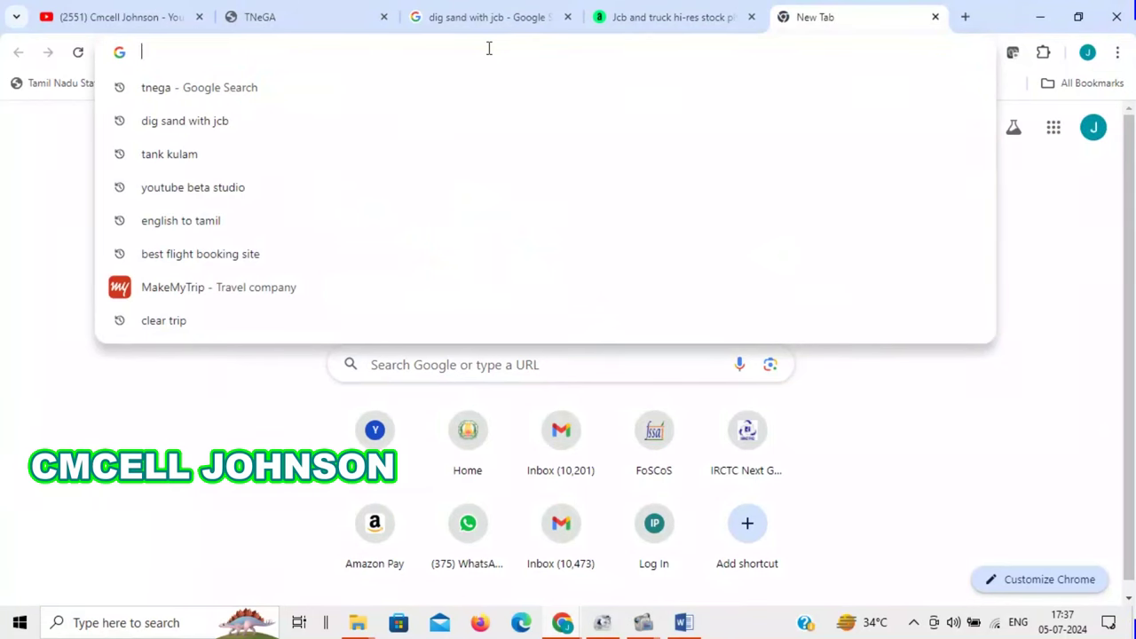
text(cbm to t)
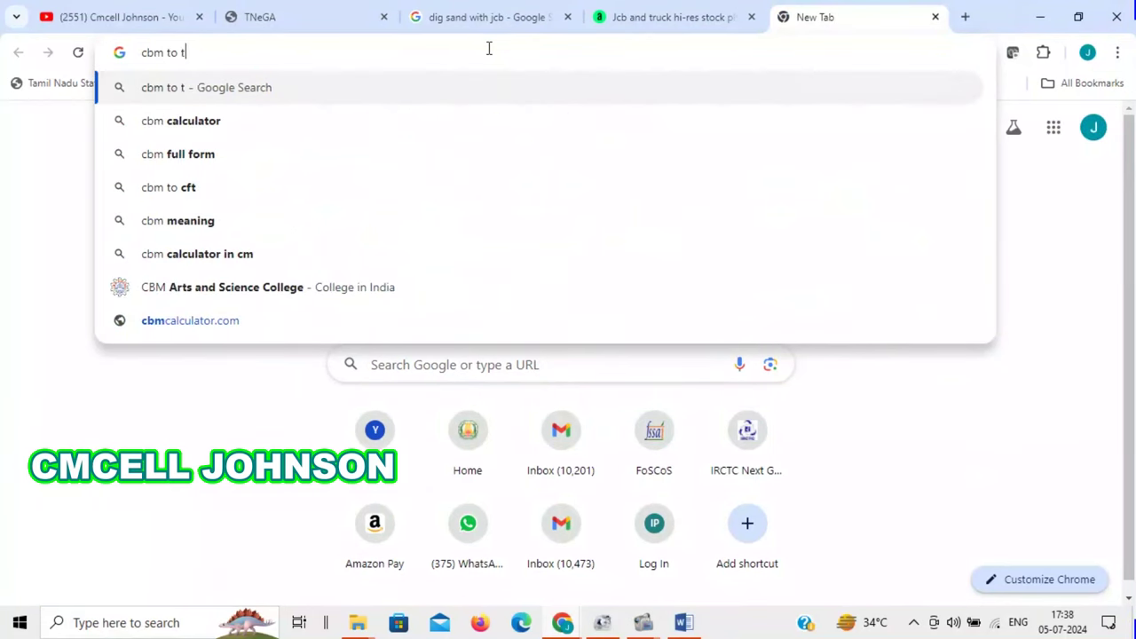
text(on)
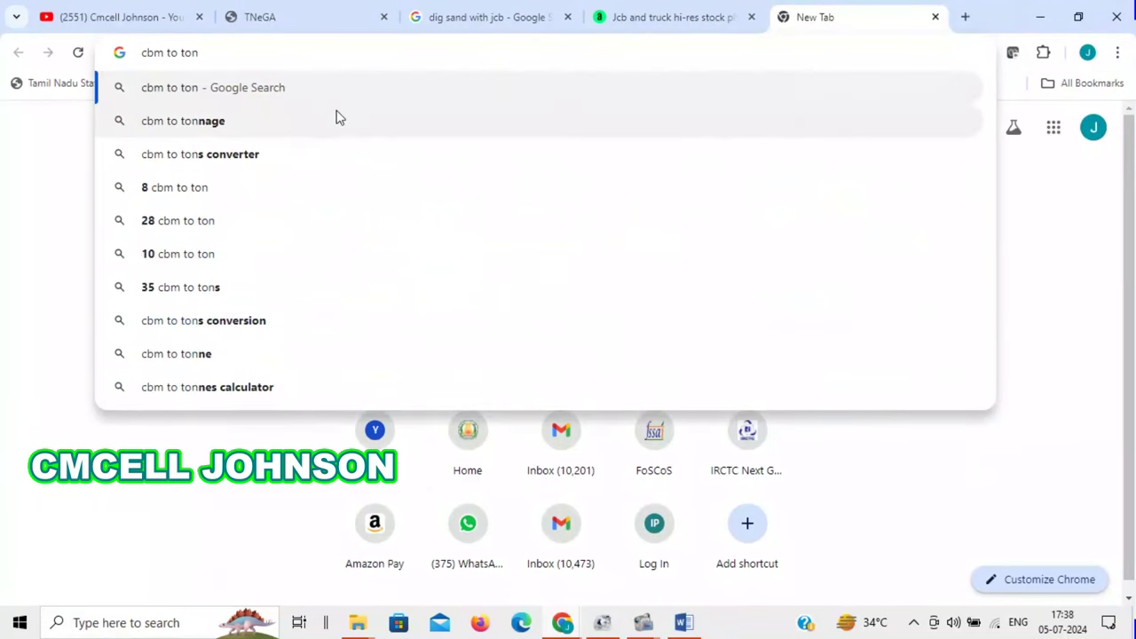
key(Down)
key(Down)
key(Return)
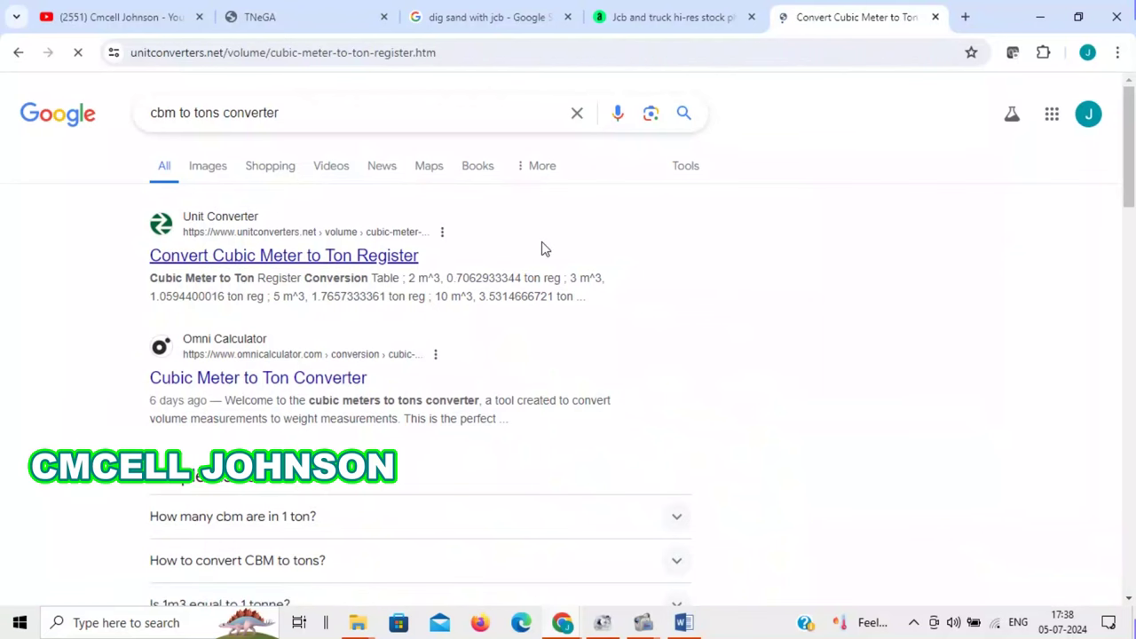
Convert 3 cubic meters to ton register in the unit converter.
text(1)
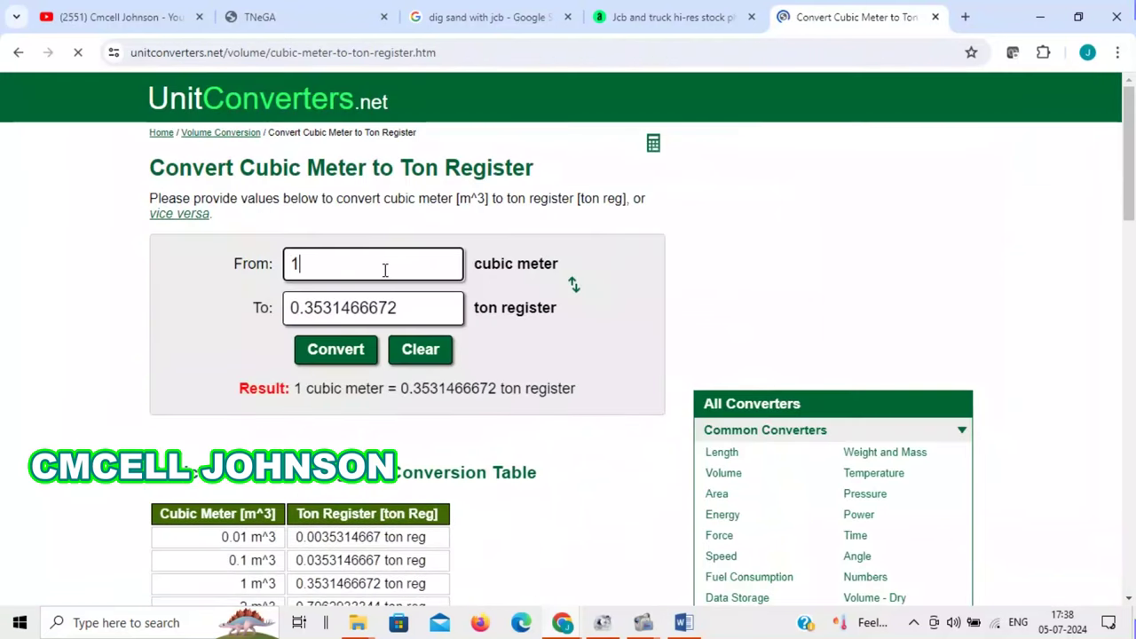
key(BackSpace)
text(3)
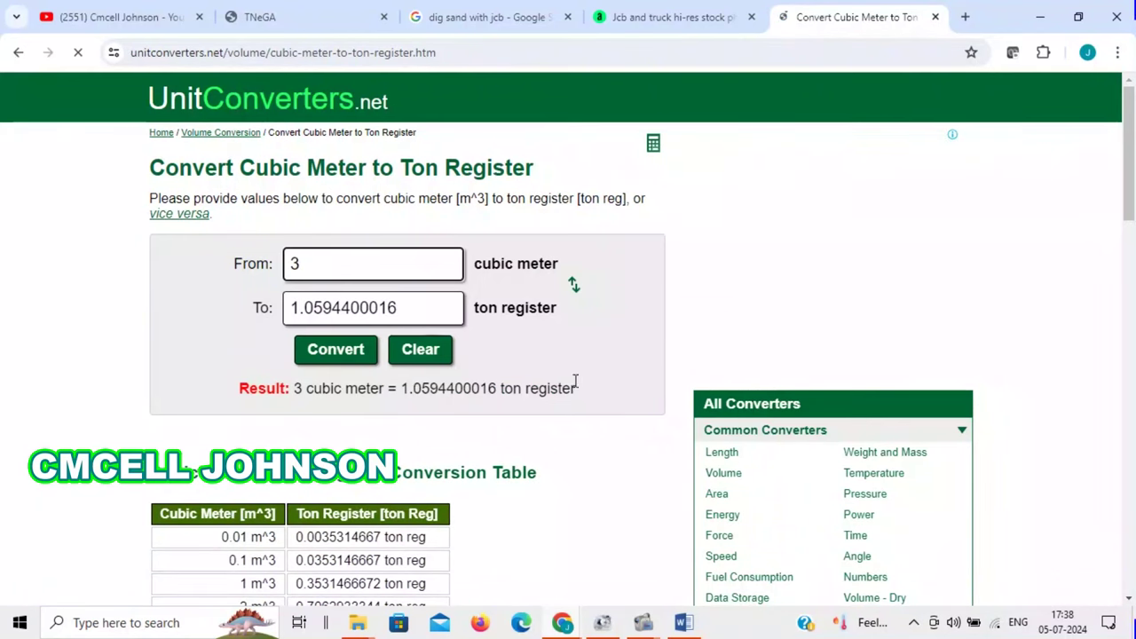
scroll(502, 383, down, 2)
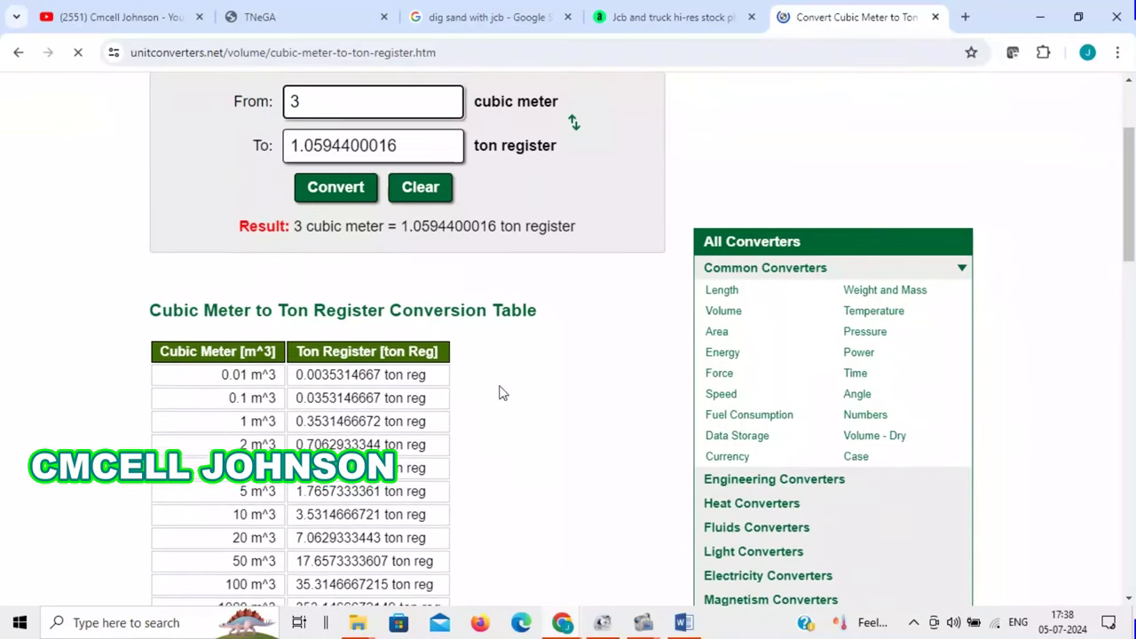
scroll(454, 418, up, 2)
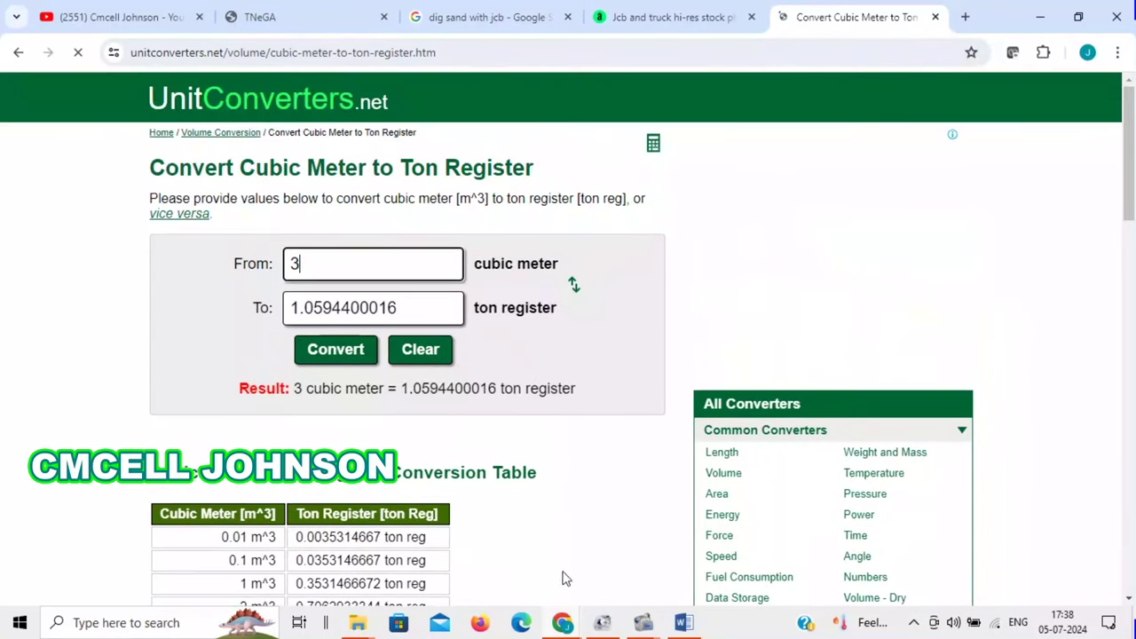
Return to the clay/silt removal application form and set the quantity of silt/clay required to 1.
click(582, 590)
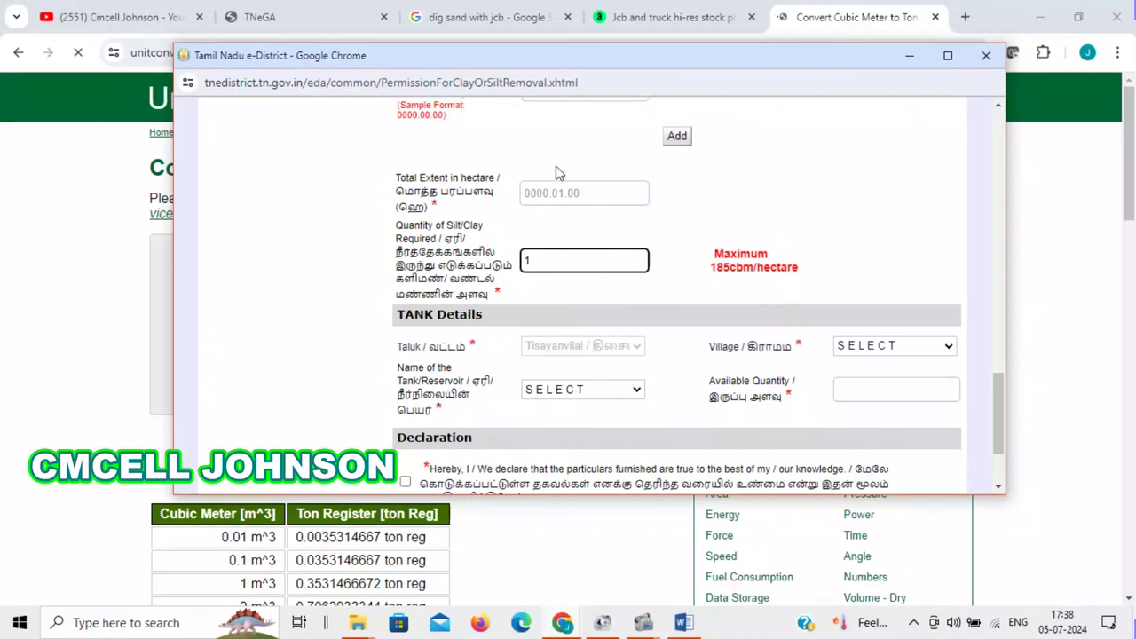
scroll(582, 333, down, 2)
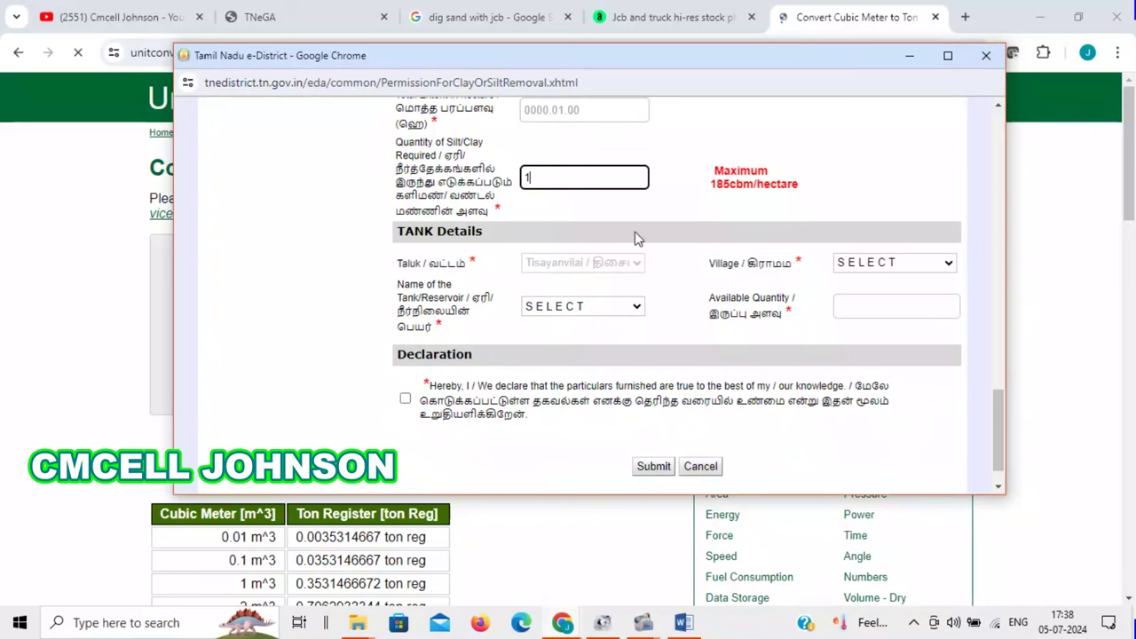
scroll(604, 135, up, 2)
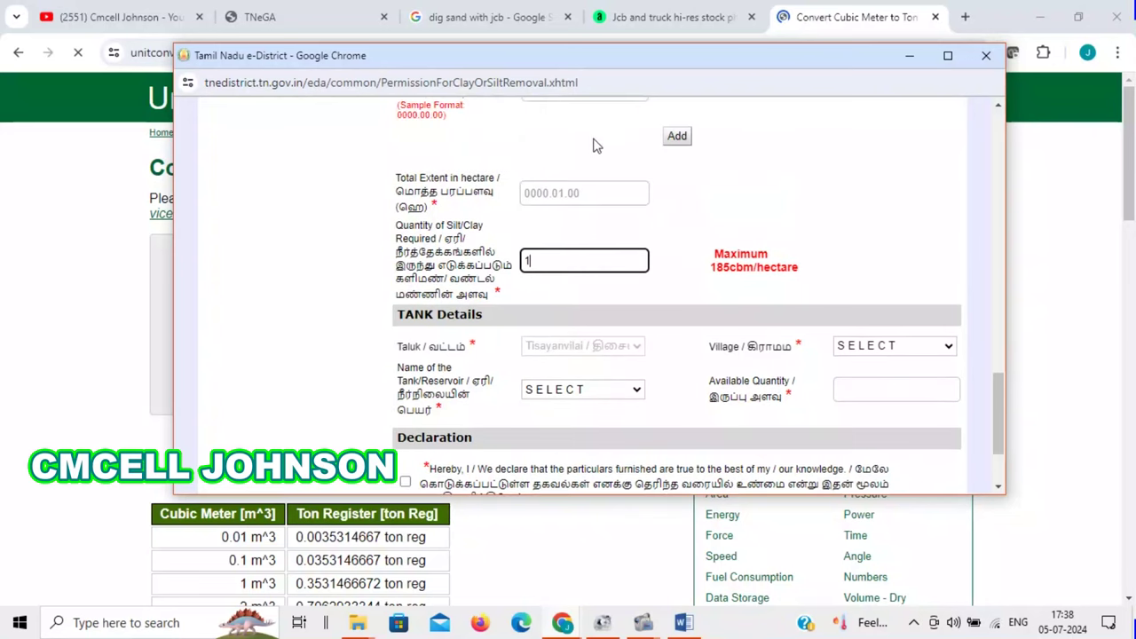
scroll(670, 366, down, 2)
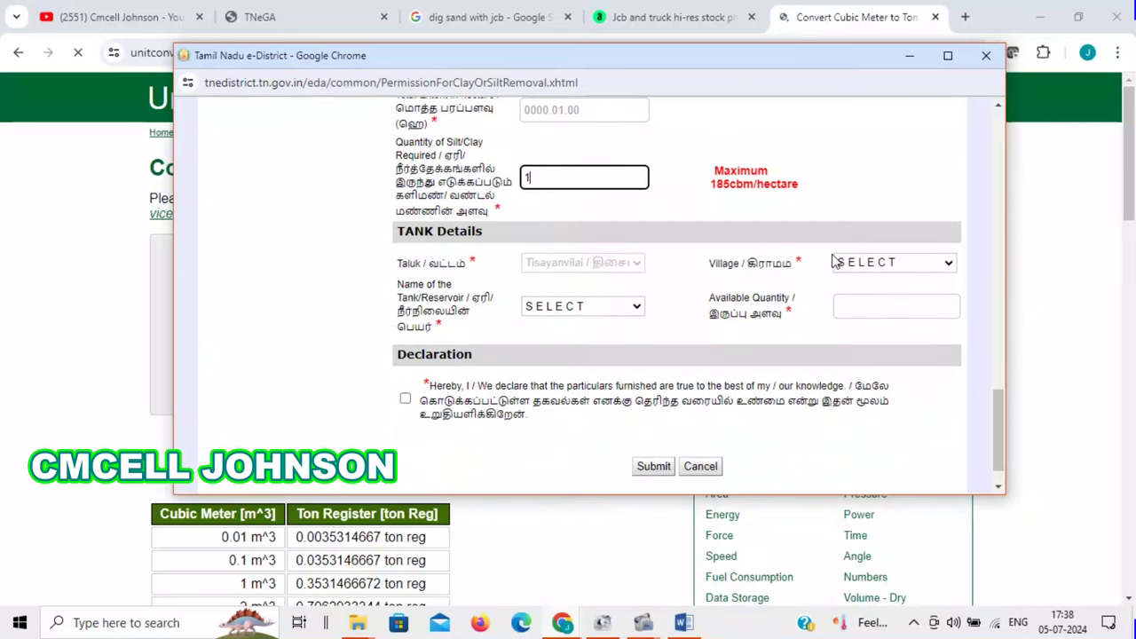
Set the tank's village to Eitamozhi (070) and the tank/reservoir name to Nannikulam.
click(867, 266)
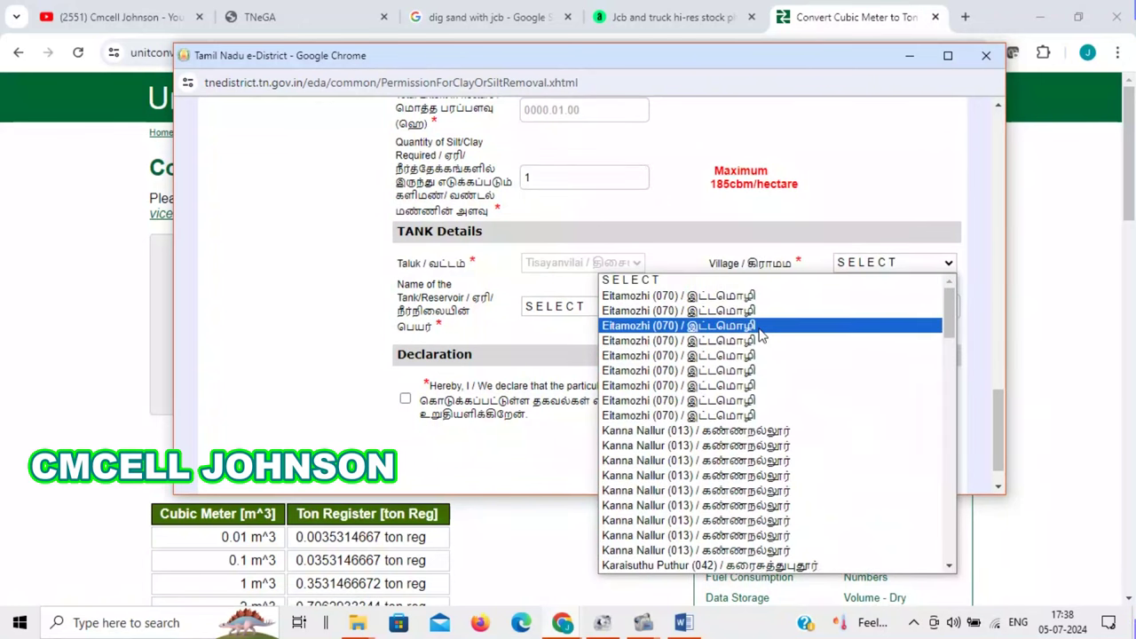
click(723, 299)
click(570, 306)
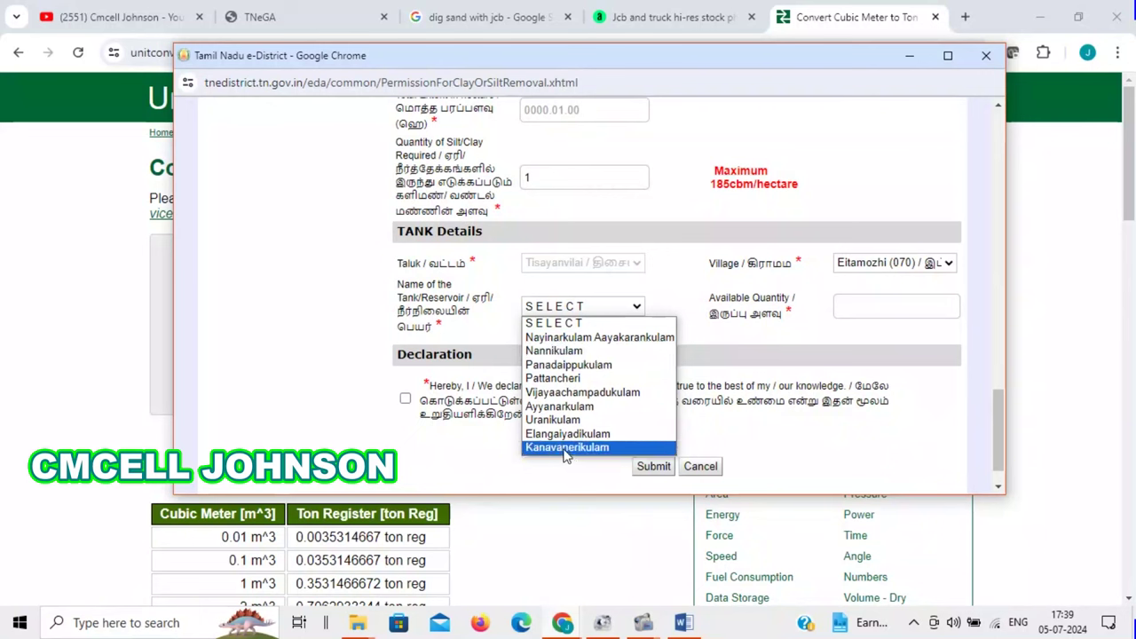
click(589, 351)
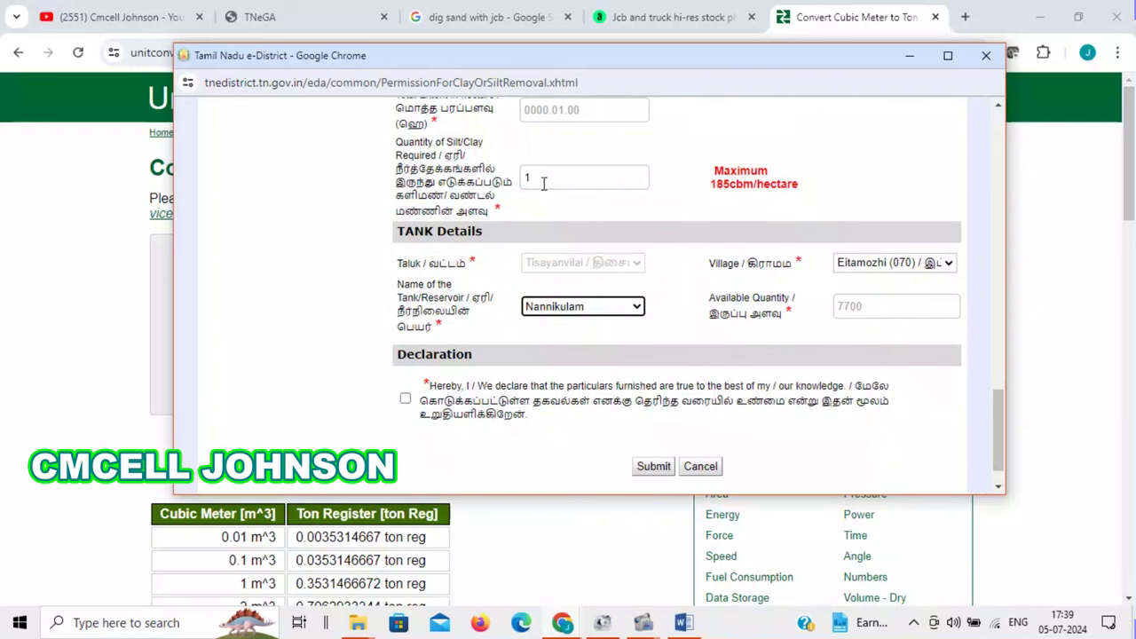
Accept the declaration and submit the application form, acknowledging the note about scanning original documents.
click(406, 398)
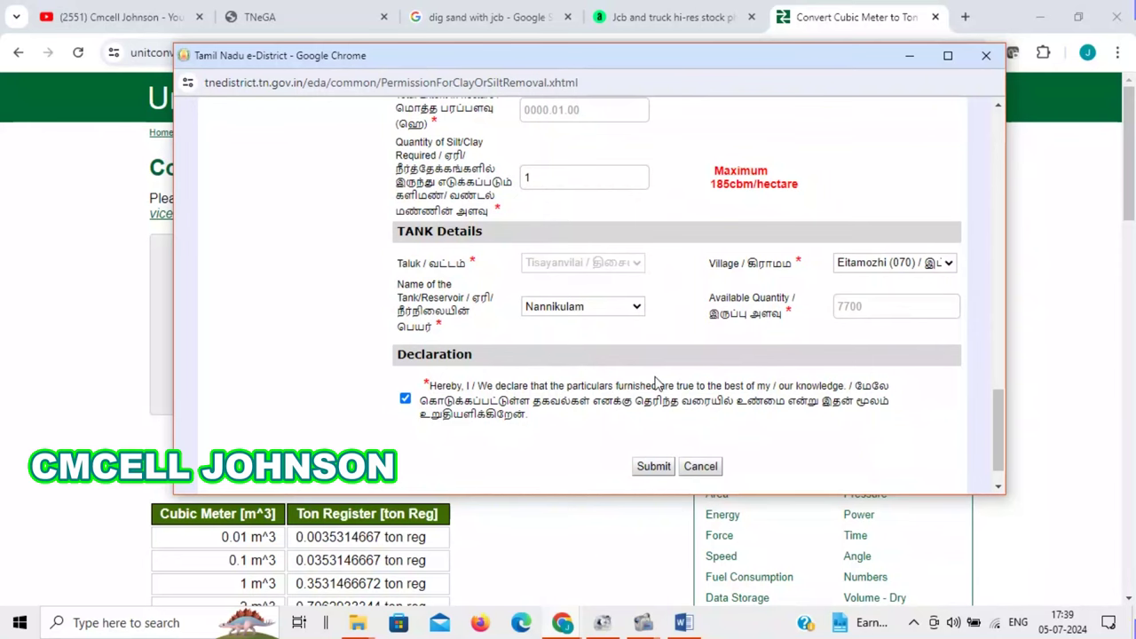
scroll(657, 384, up, 1)
scroll(657, 384, up, 3)
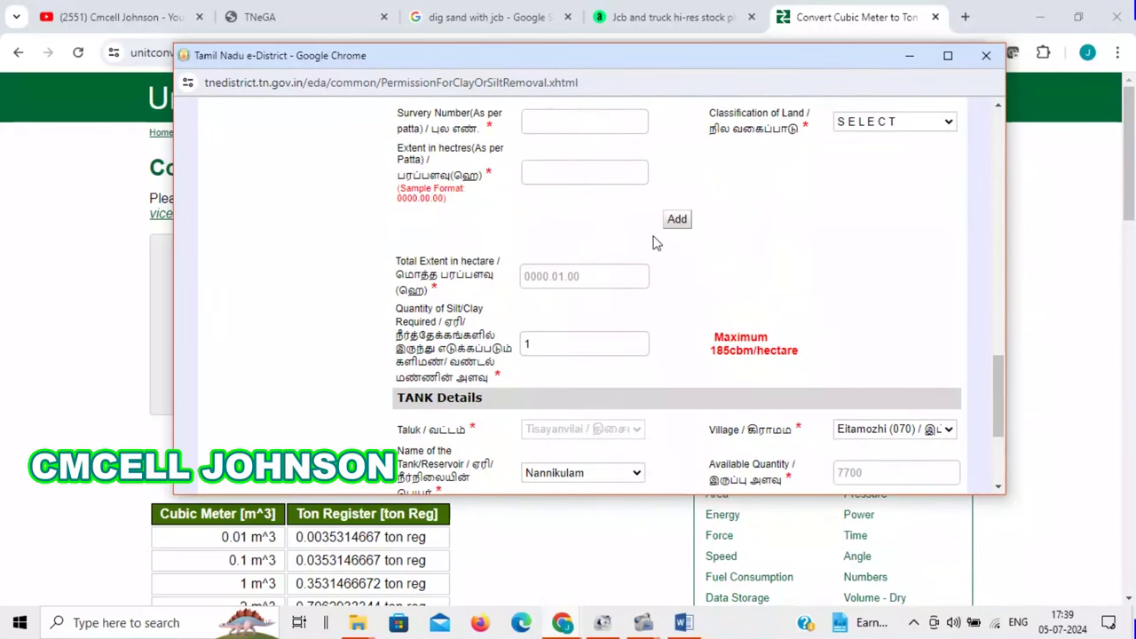
scroll(697, 310, down, 5)
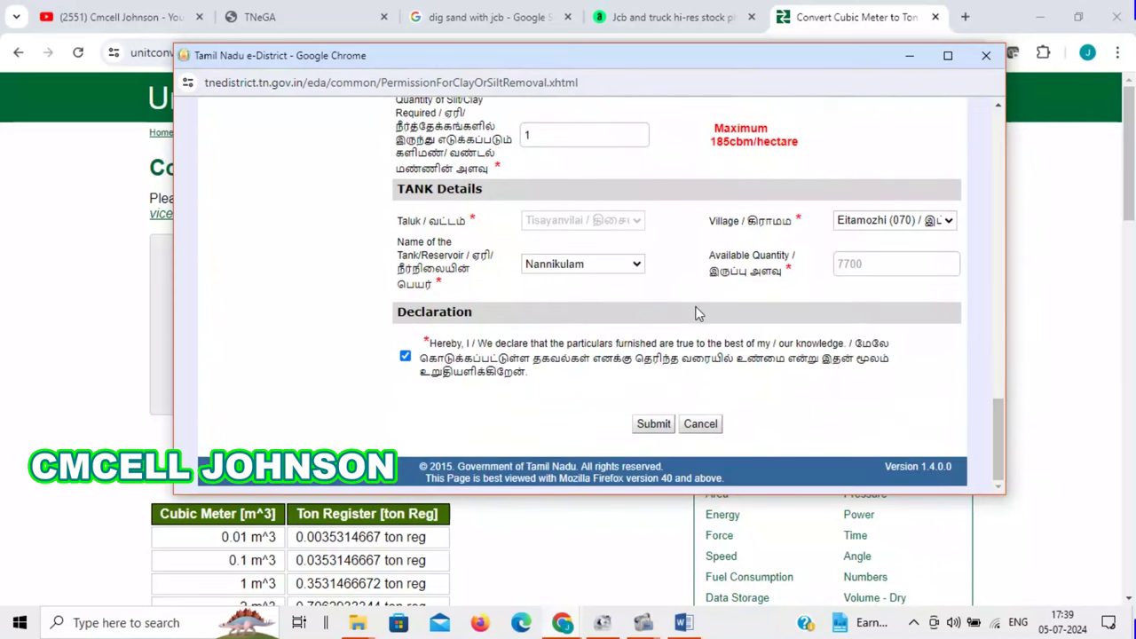
click(654, 425)
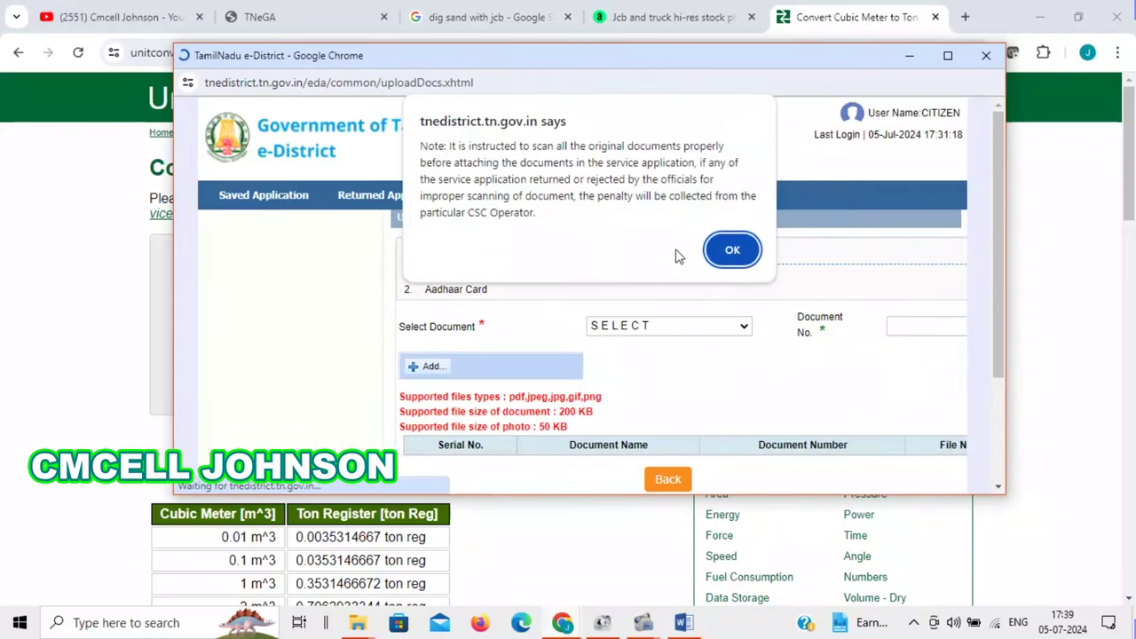
click(726, 250)
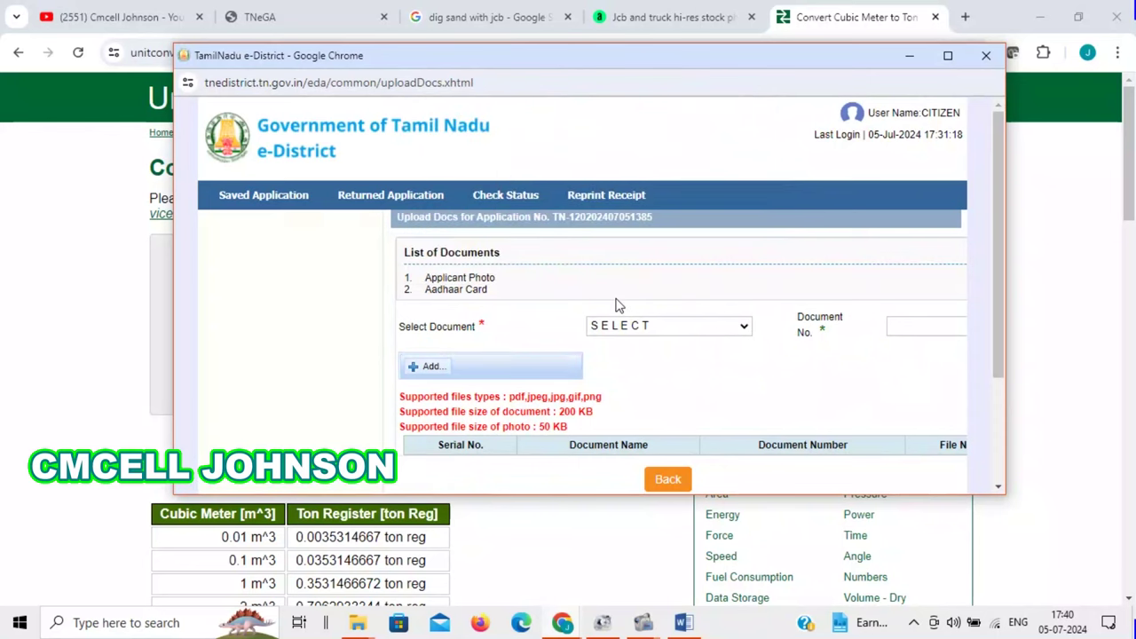
Try to add an Applicant Photo document with the document number photo.
scroll(603, 309, down, 1)
scroll(657, 319, up, 2)
click(716, 331)
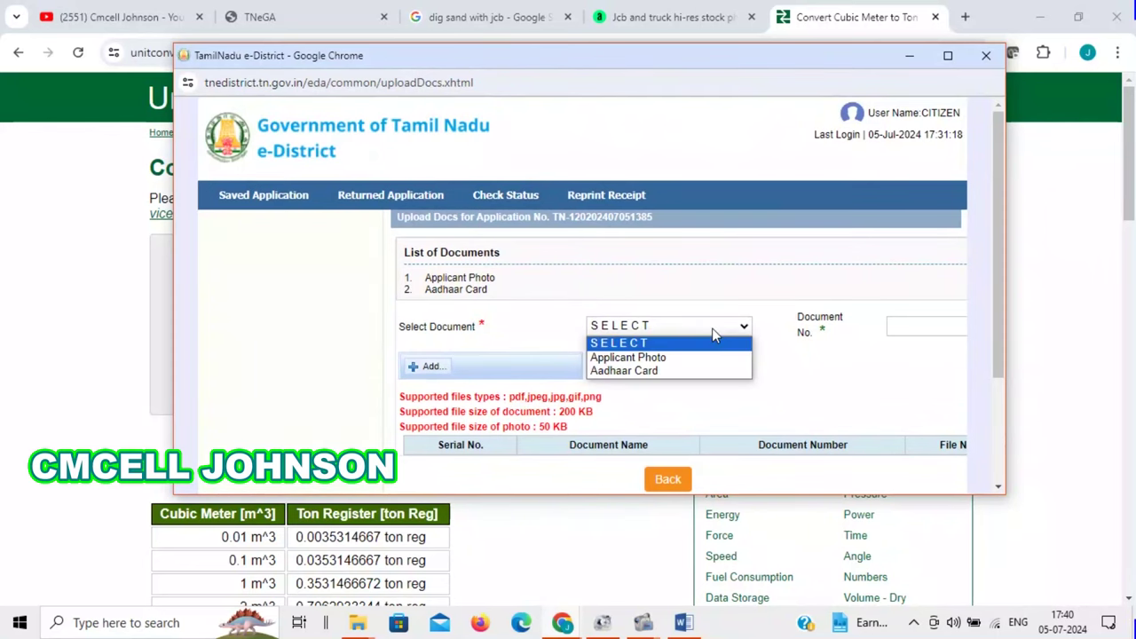
click(667, 358)
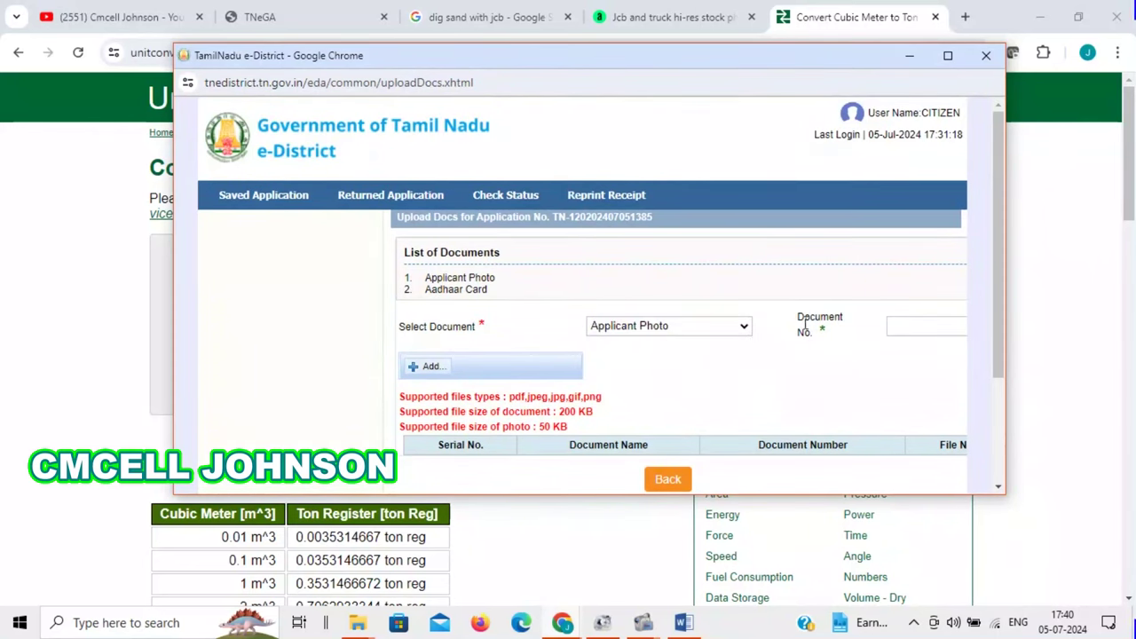
click(911, 327)
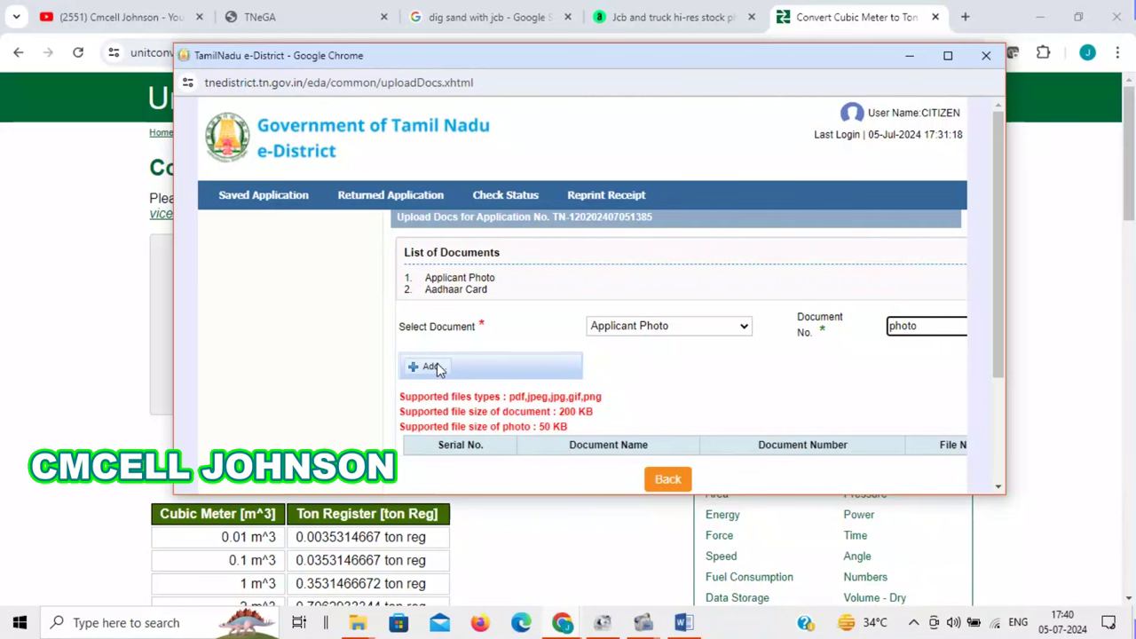
scroll(462, 360, down, 1)
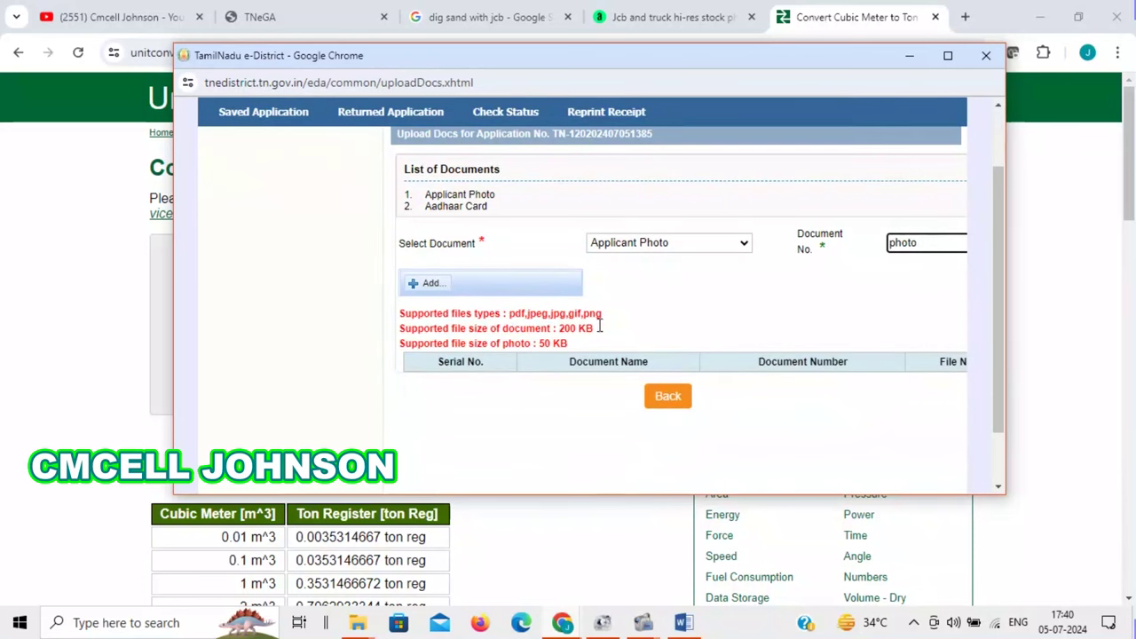
click(427, 286)
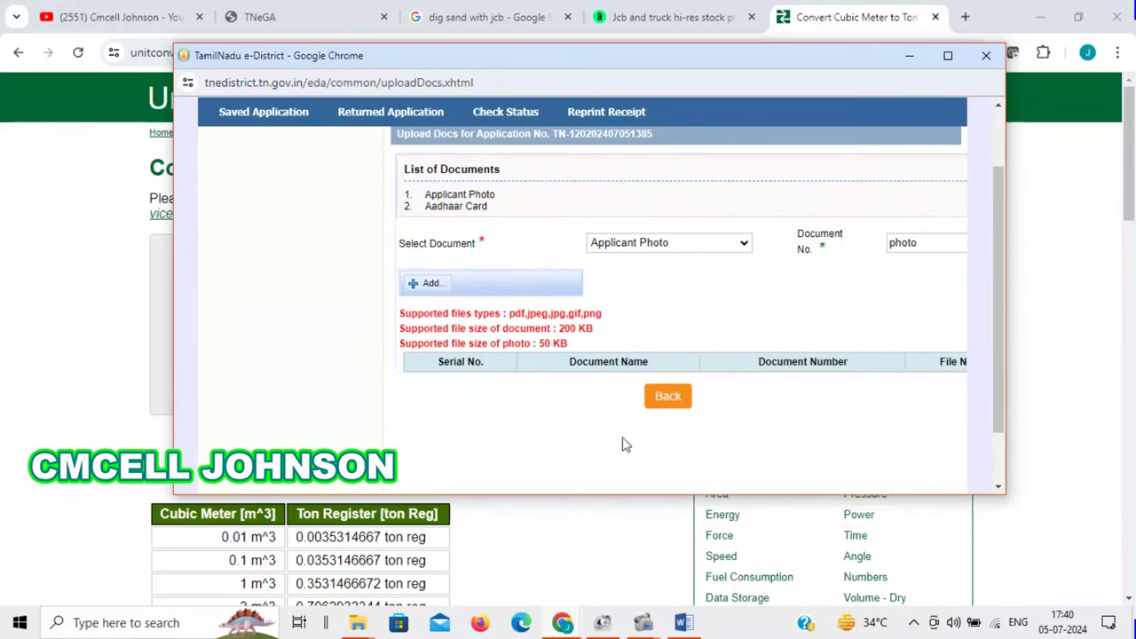
mouse_move(641, 627)
click(566, 502)
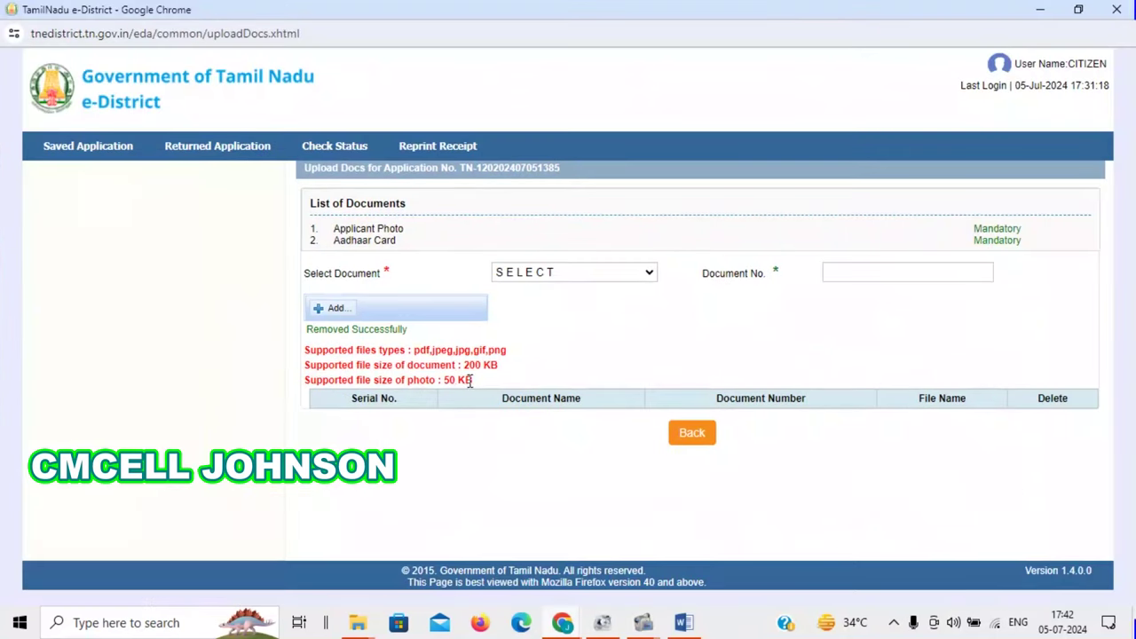
Upload the applicant's photo JPG file as the Applicant Photo document with the document number photo.
drag(477, 384, 501, 365)
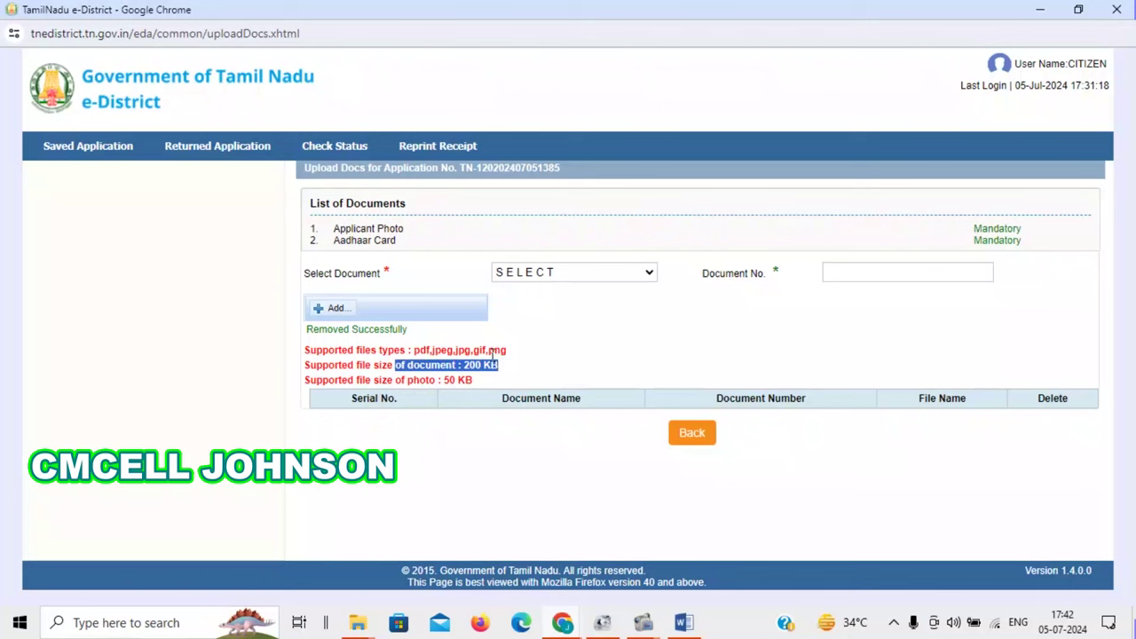
click(560, 282)
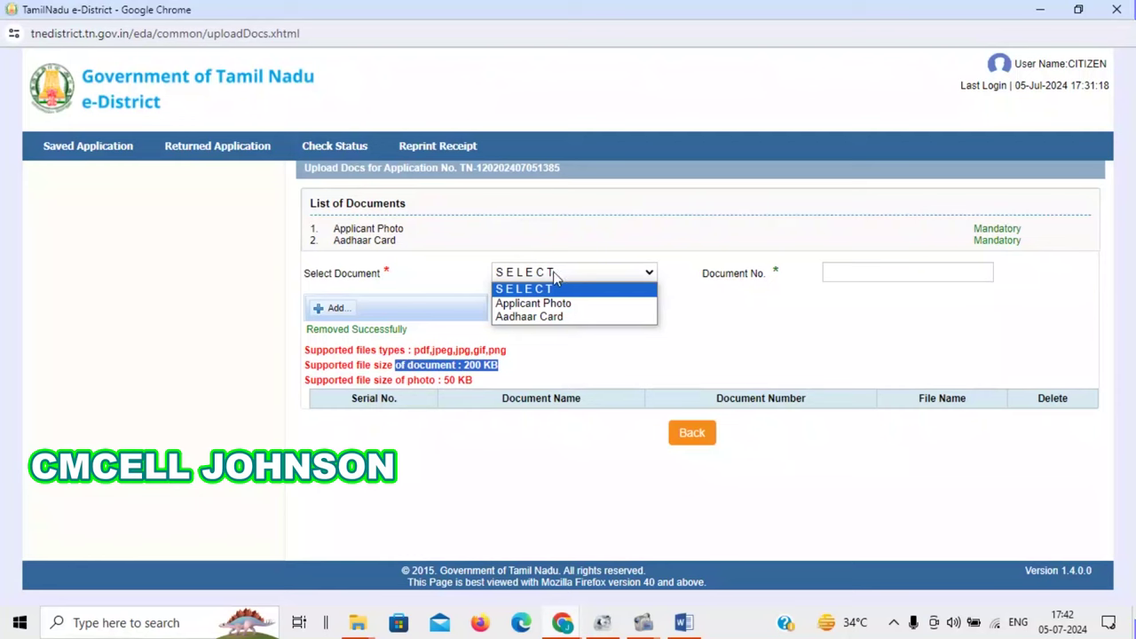
click(552, 306)
click(893, 274)
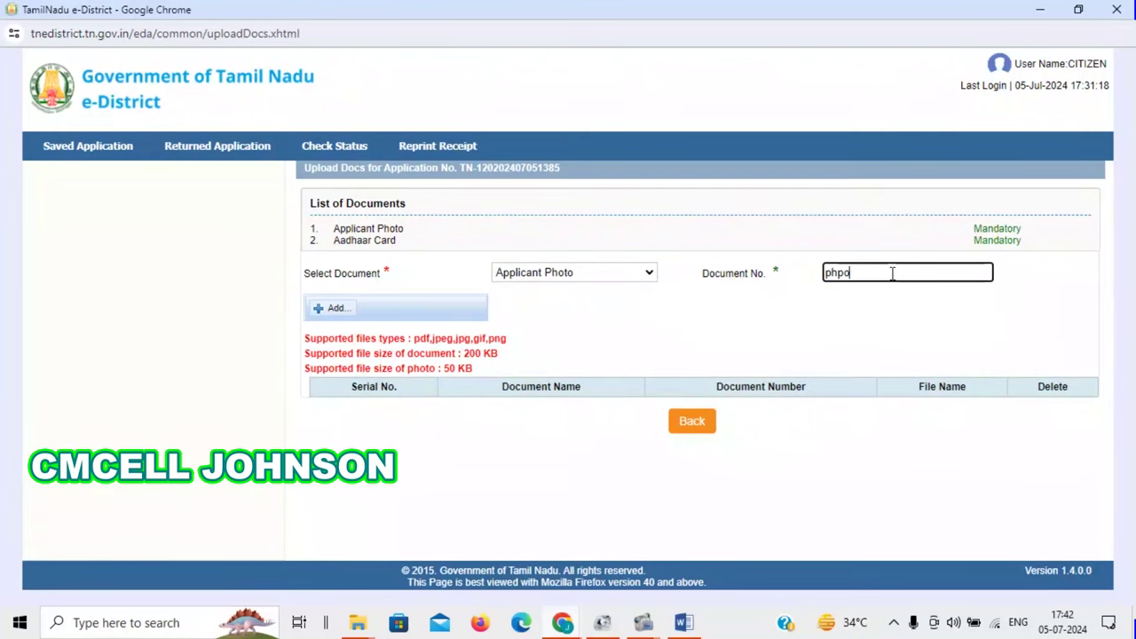
click(845, 274)
key(BackSpace)
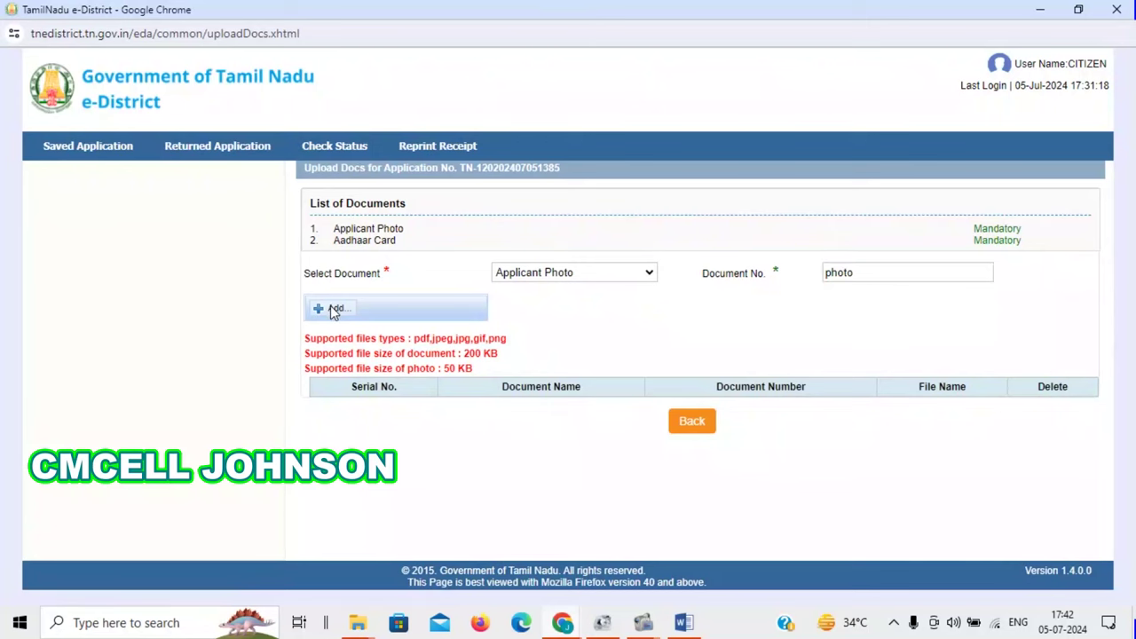
click(333, 308)
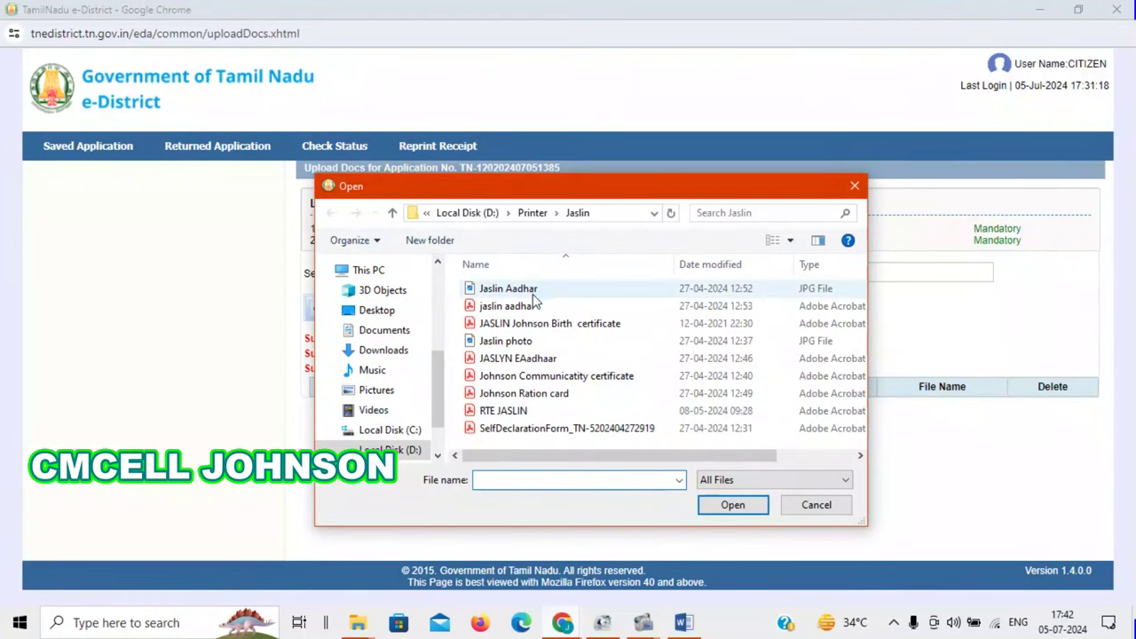
click(527, 342)
click(729, 506)
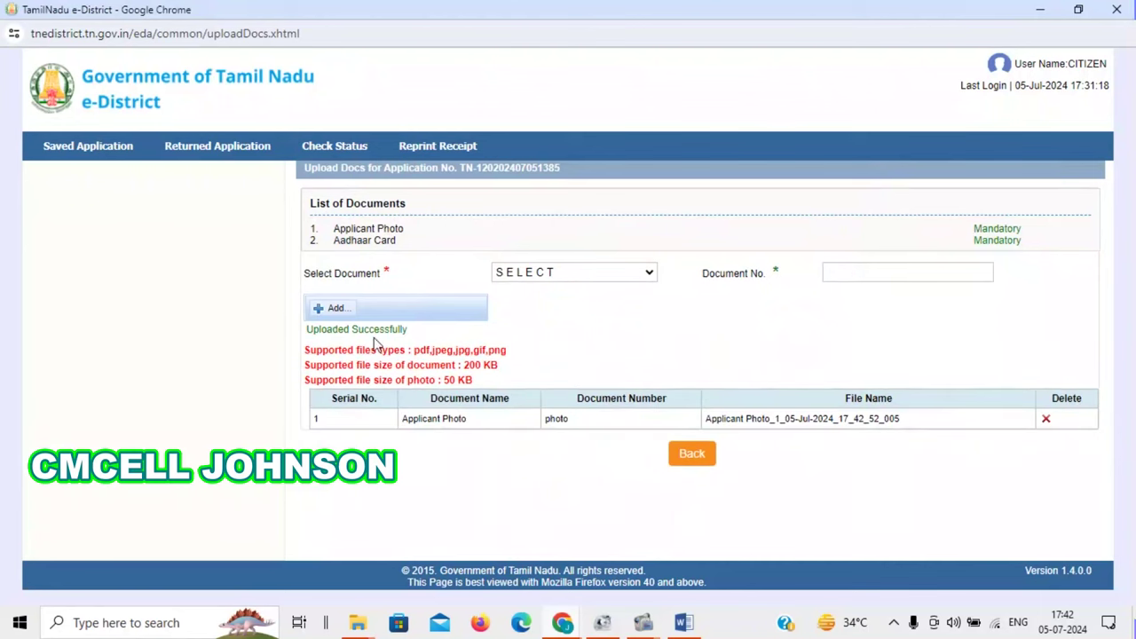
Try to upload the applicant's Aadhaar PDF as the Aadhaar Card document with the document number Aadhar.
click(544, 273)
click(542, 317)
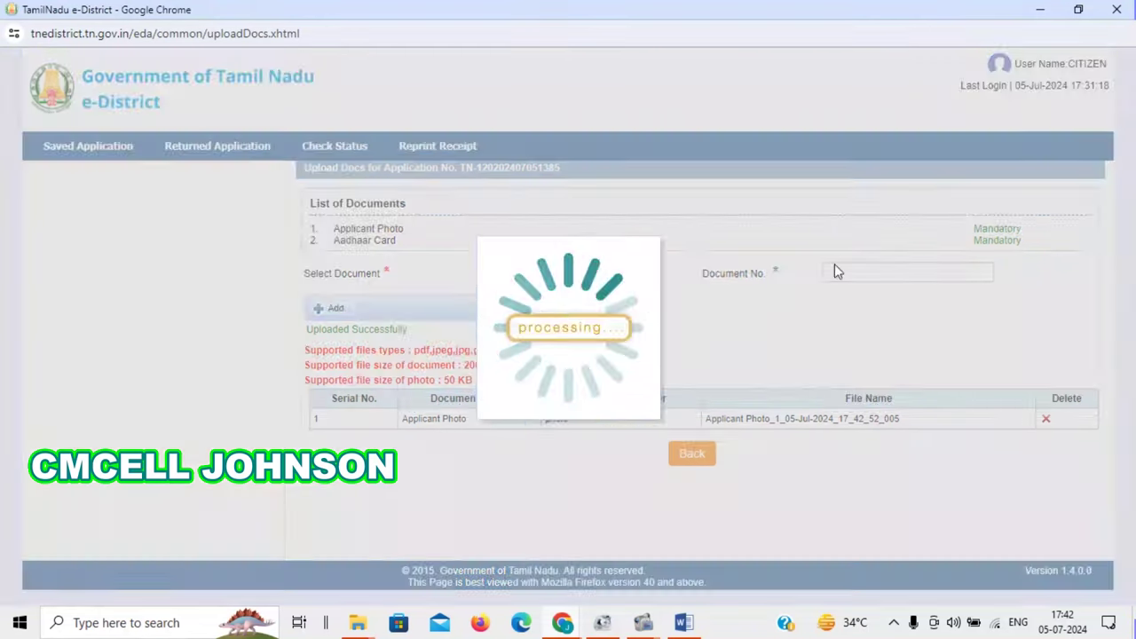
click(888, 273)
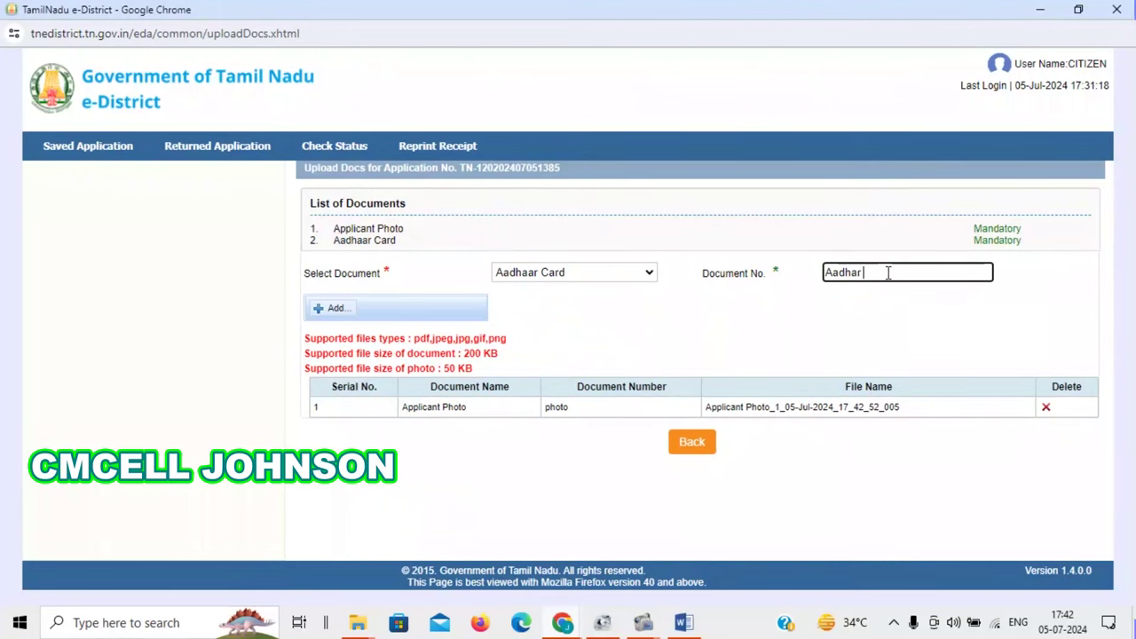
click(462, 293)
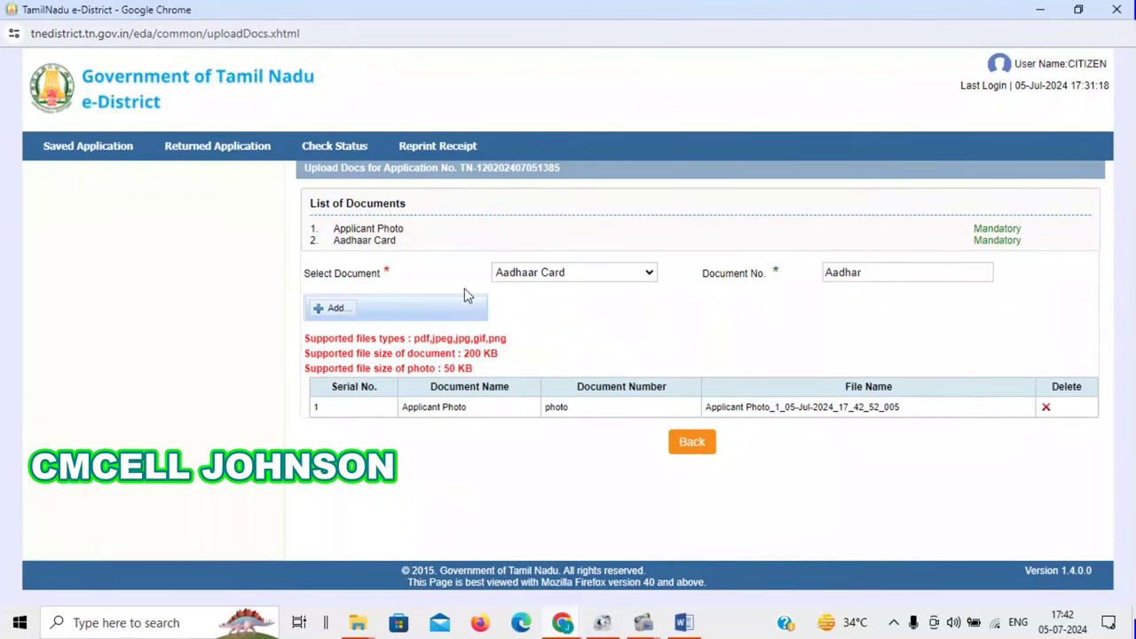
click(335, 308)
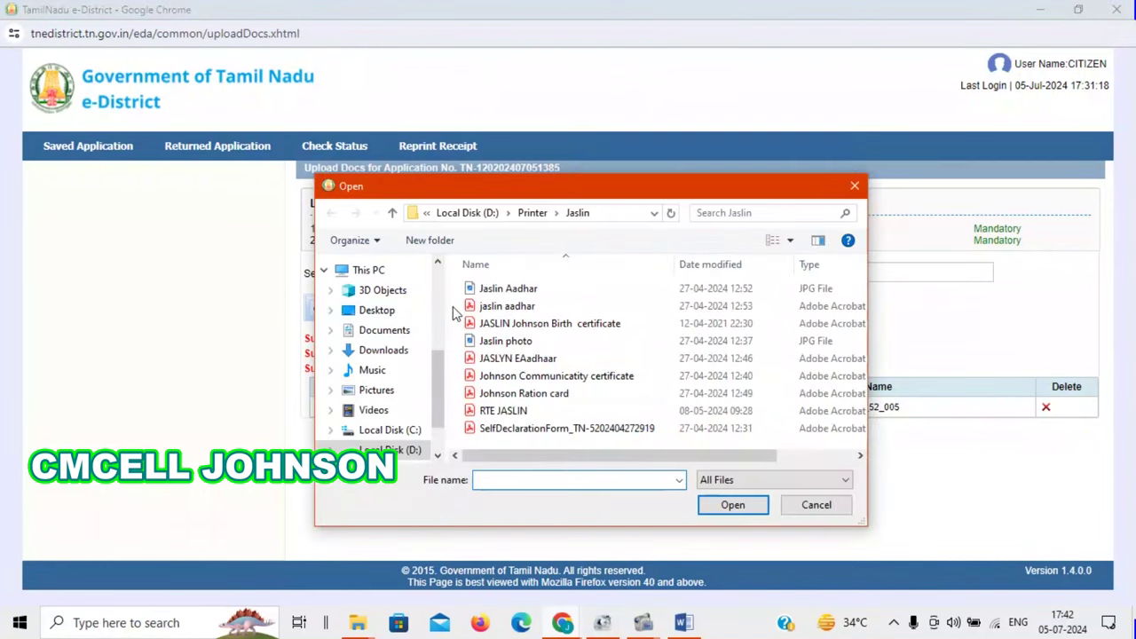
click(507, 306)
click(737, 505)
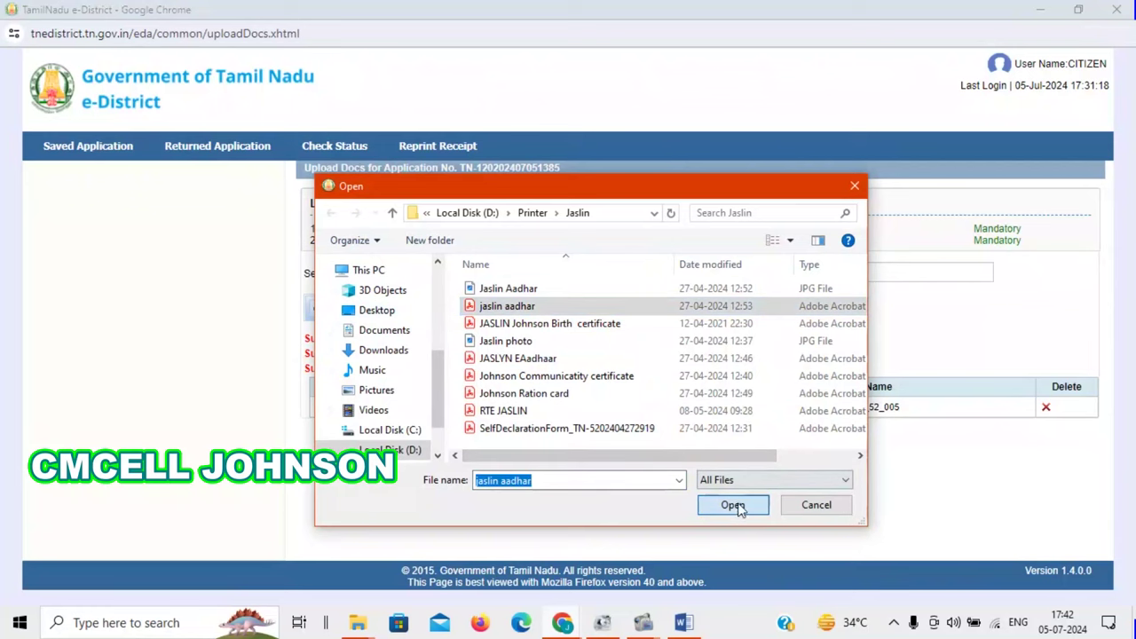
click(397, 309)
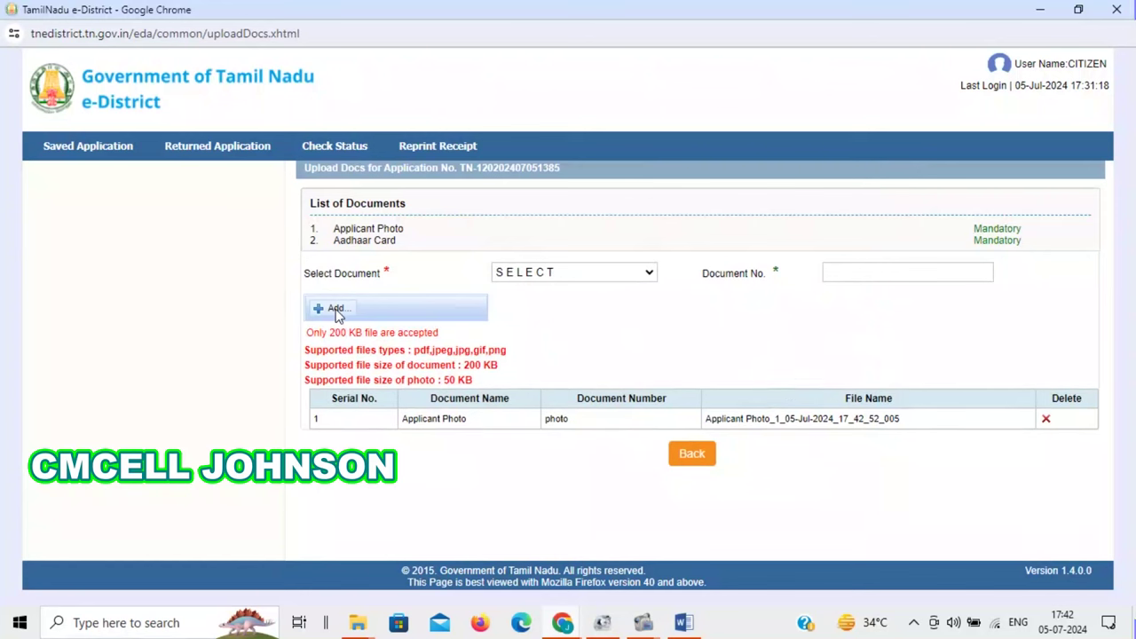
Try to upload an Aadhaar image from the Downloads folder without choosing a document type.
click(419, 311)
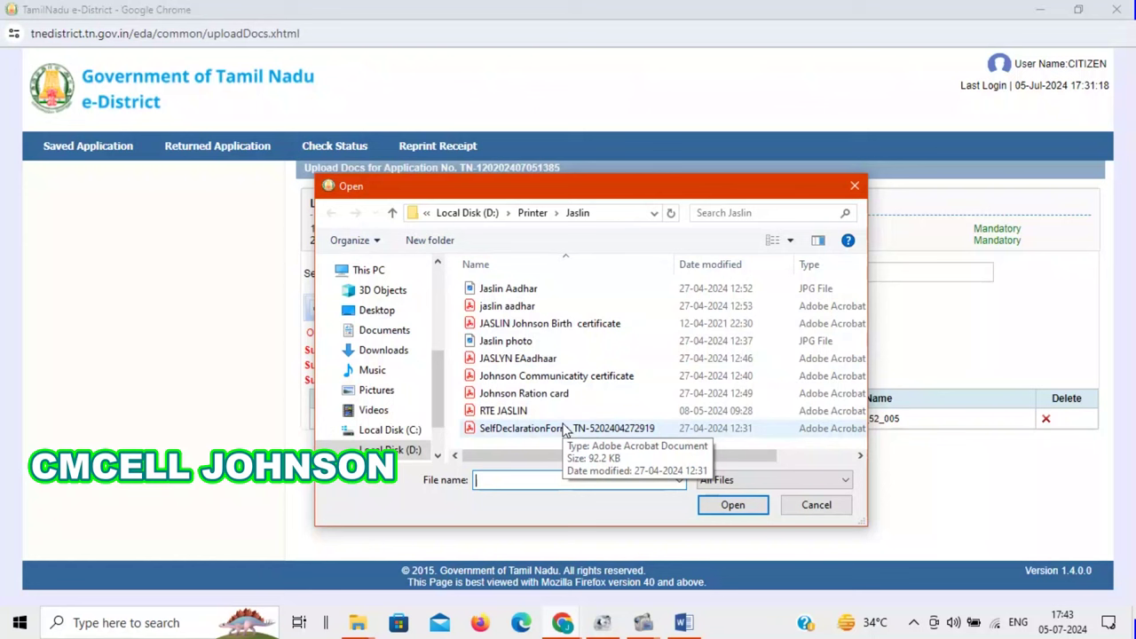
click(392, 354)
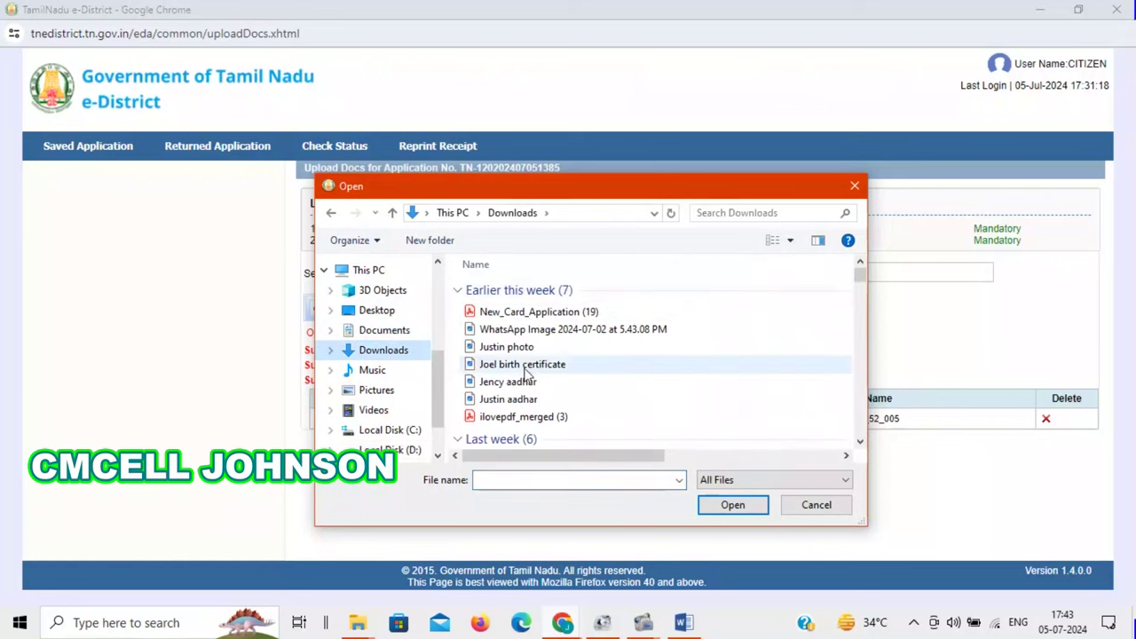
click(509, 399)
click(733, 504)
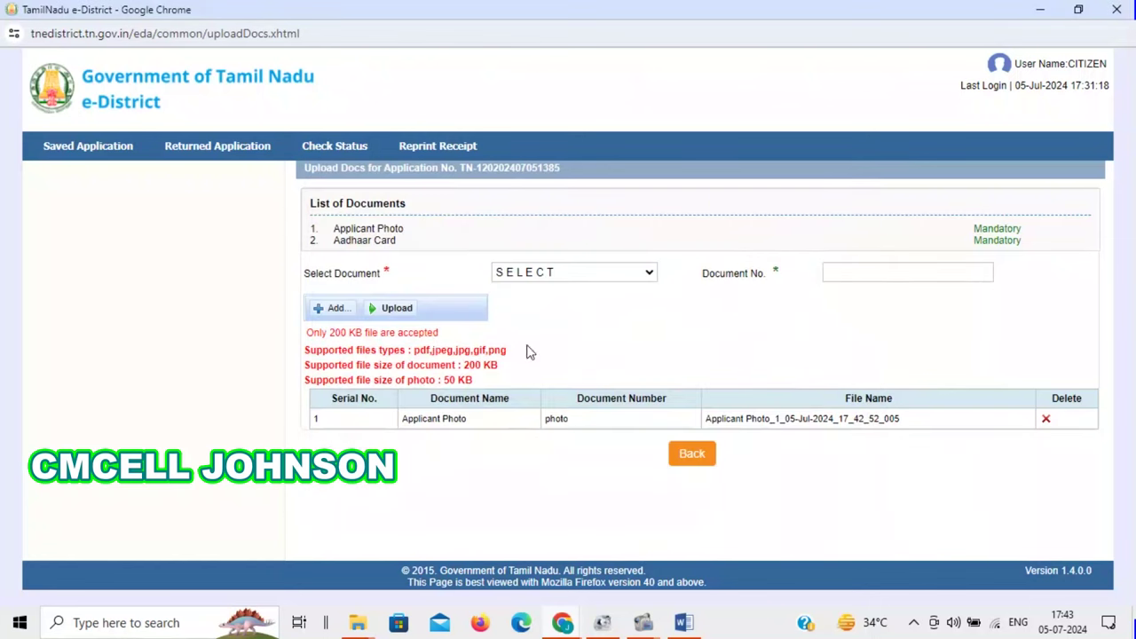
click(398, 309)
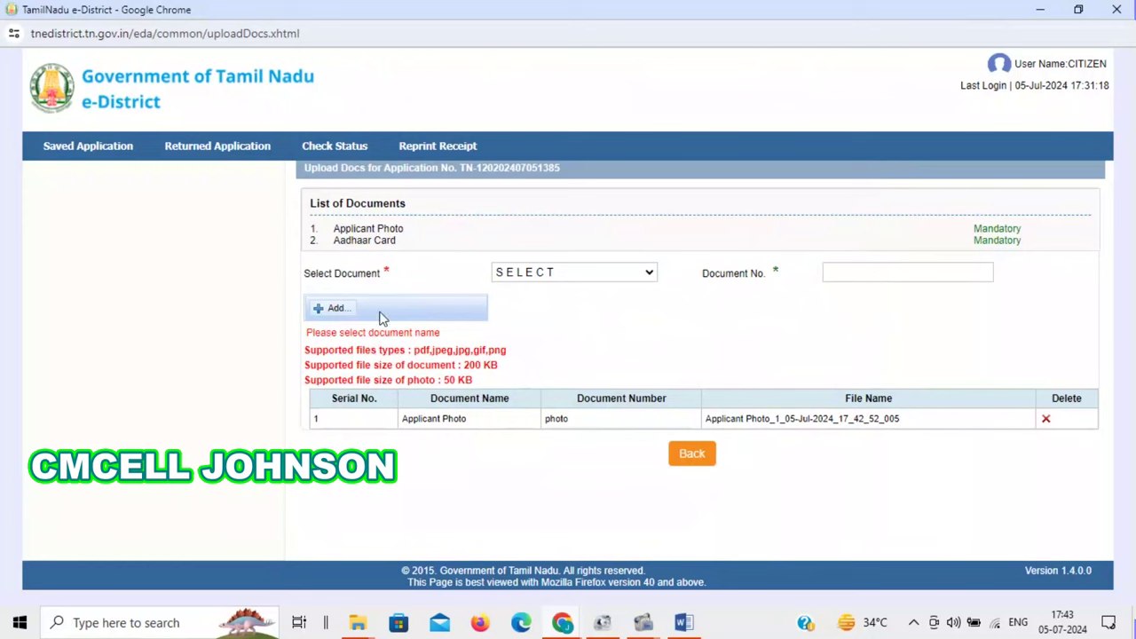
Upload the 85.8 KB Aadhaar JPEG from the Downloads folder as the Aadhaar Card document with the document number aadhar.
click(621, 275)
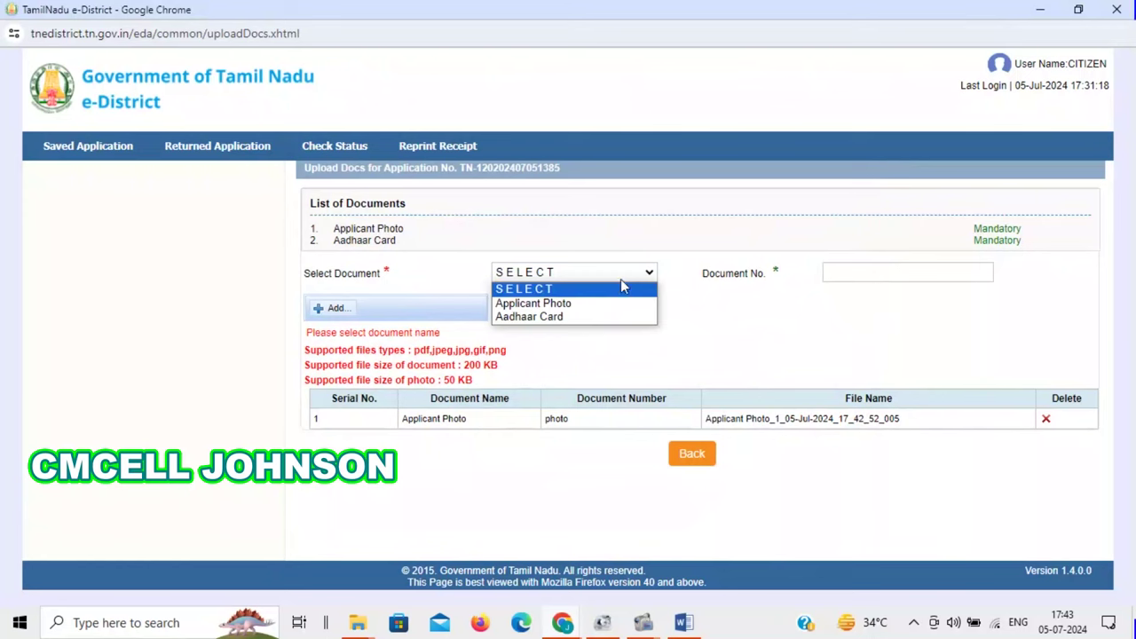
click(571, 317)
click(887, 270)
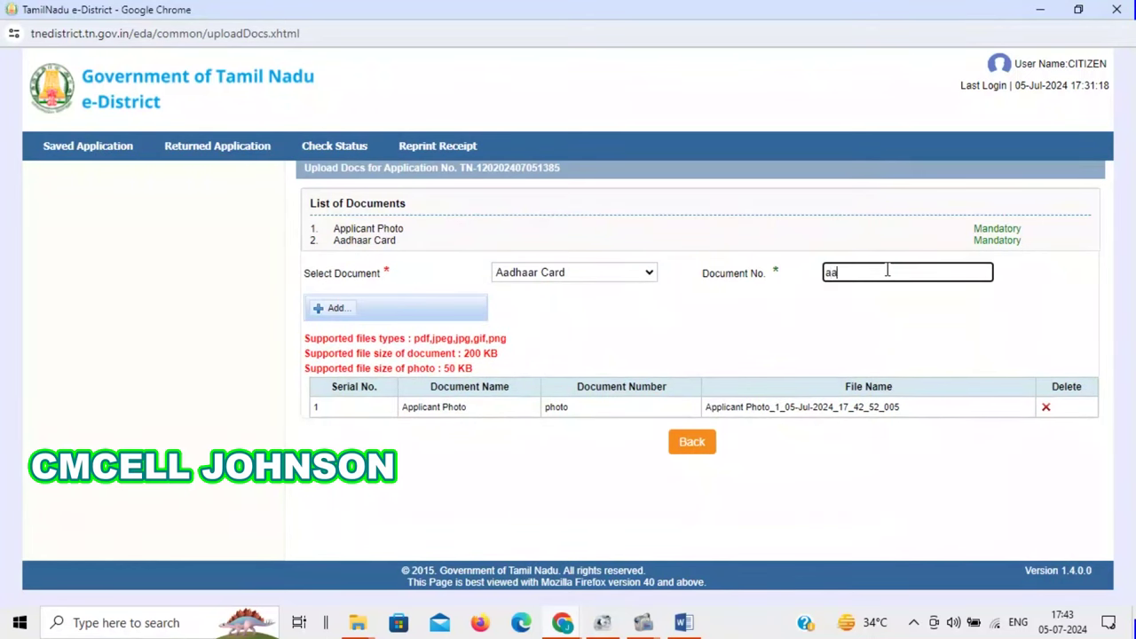
text(aadhar)
click(332, 308)
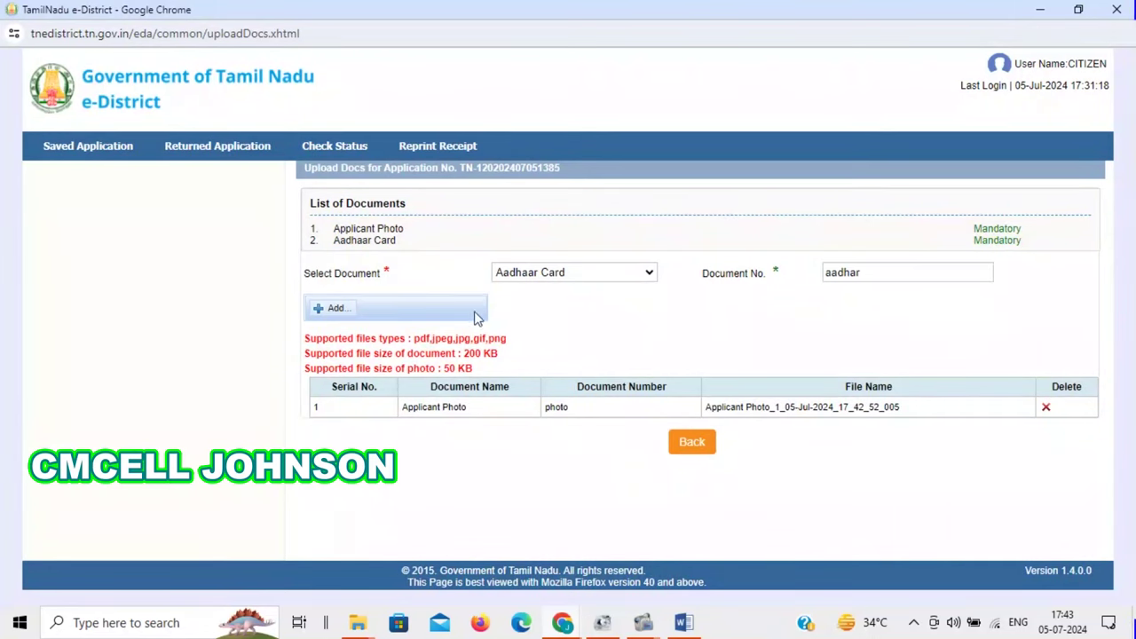
click(338, 309)
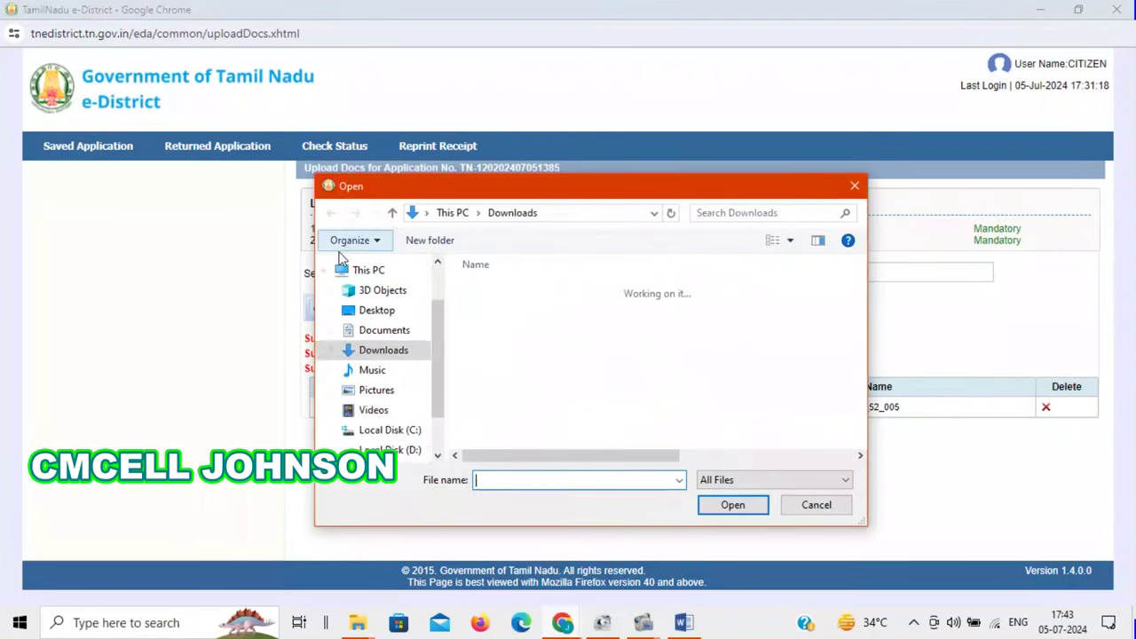
scroll(468, 330, up, 5)
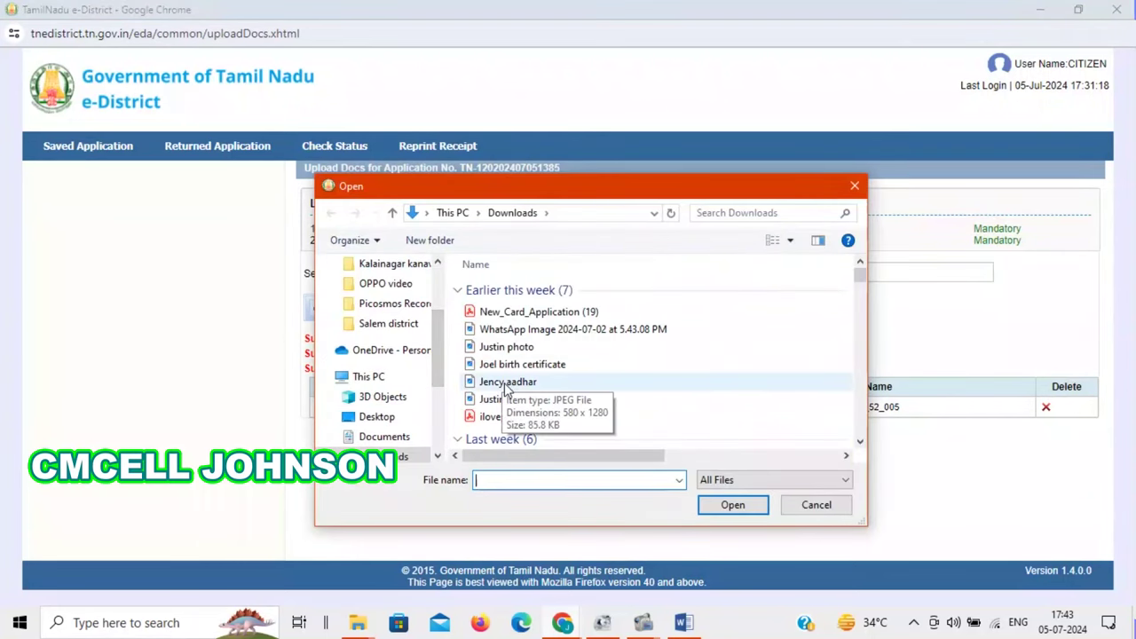
drag(501, 455, 728, 460)
click(647, 381)
click(723, 505)
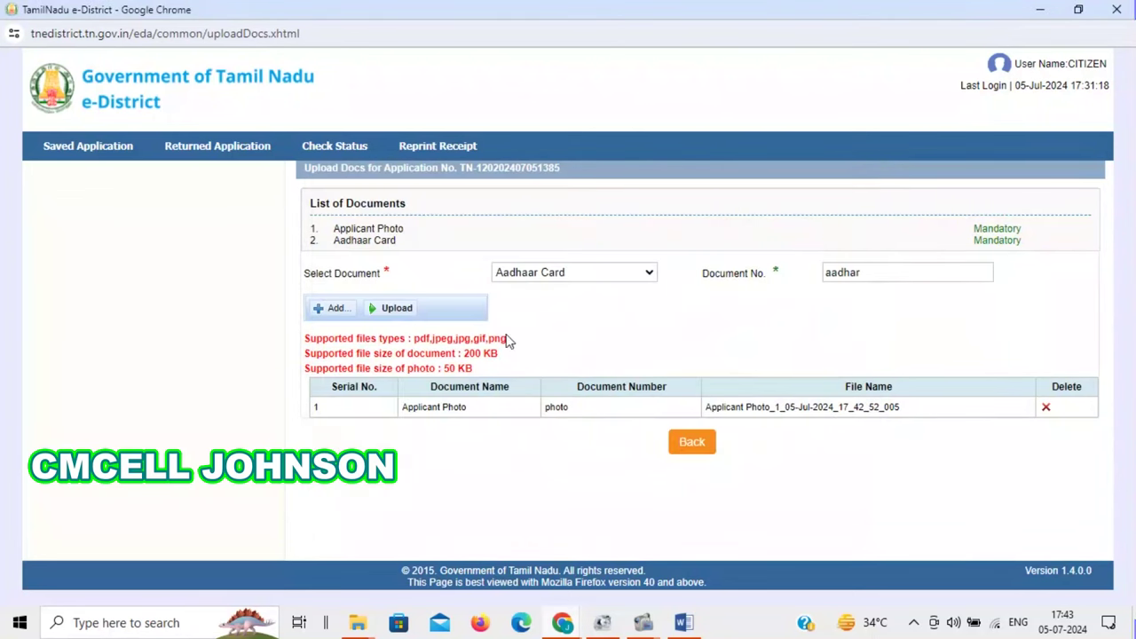
click(411, 307)
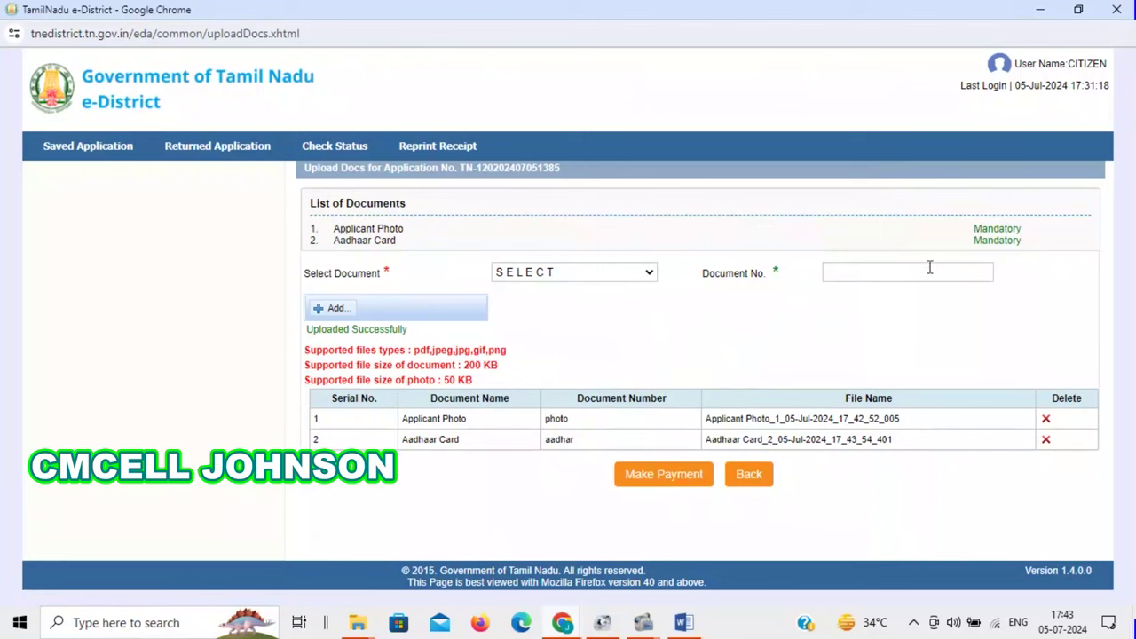
Proceed to payment for the application, agree to the Terms and Conditions, and continue to the online payment gateway.
click(662, 479)
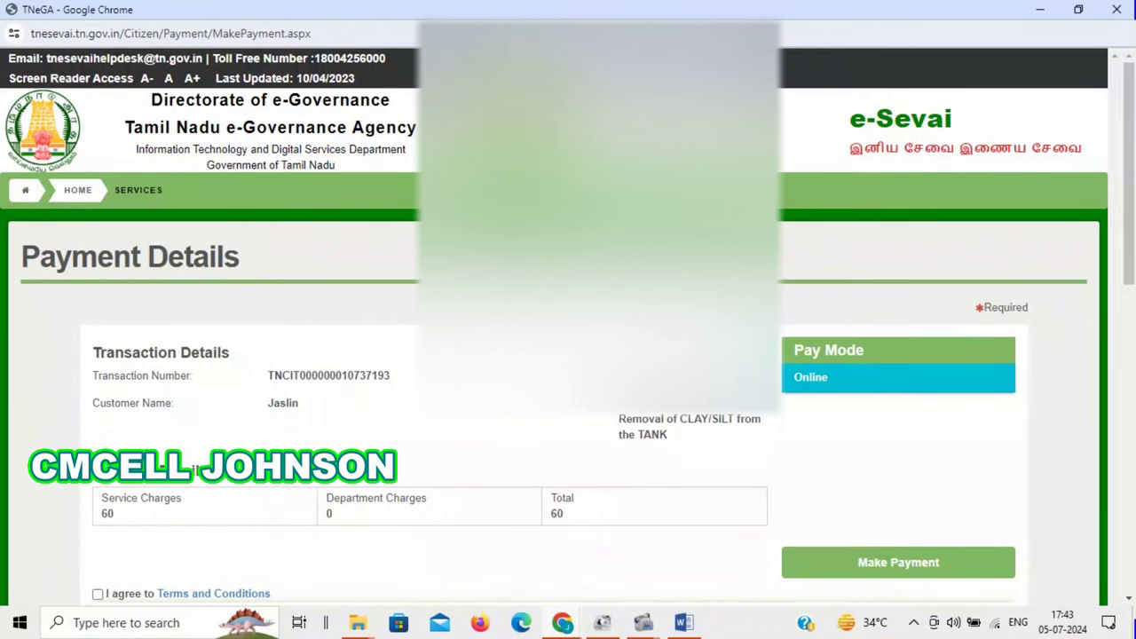
scroll(267, 355, down, 2)
scroll(897, 170, down, 5)
scroll(890, 177, up, 3)
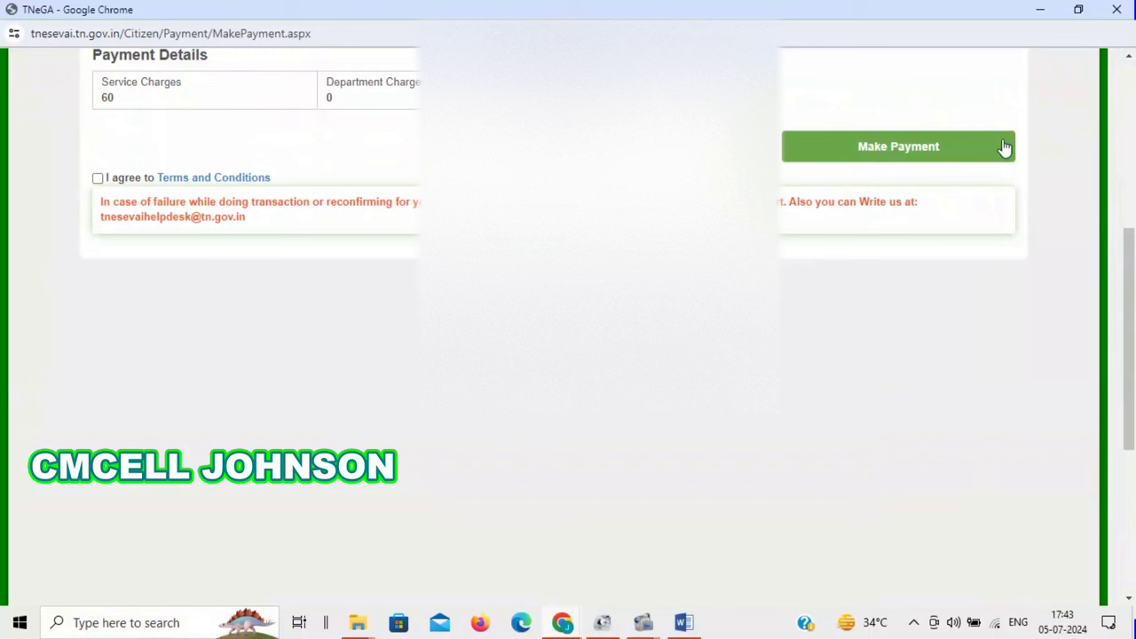
click(98, 179)
click(893, 150)
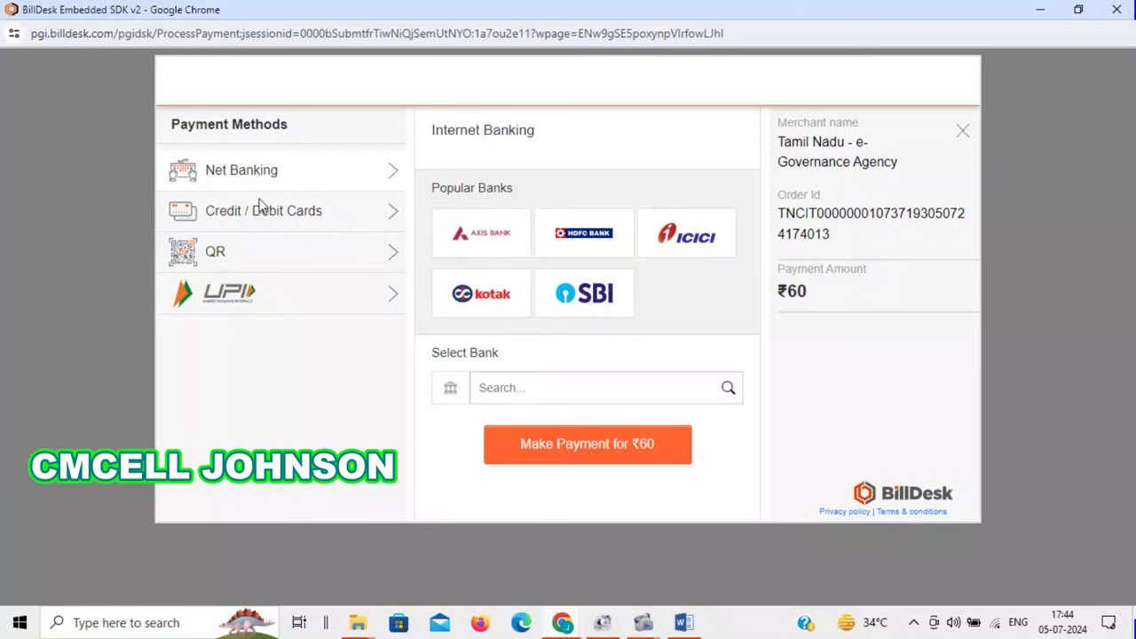
click(288, 261)
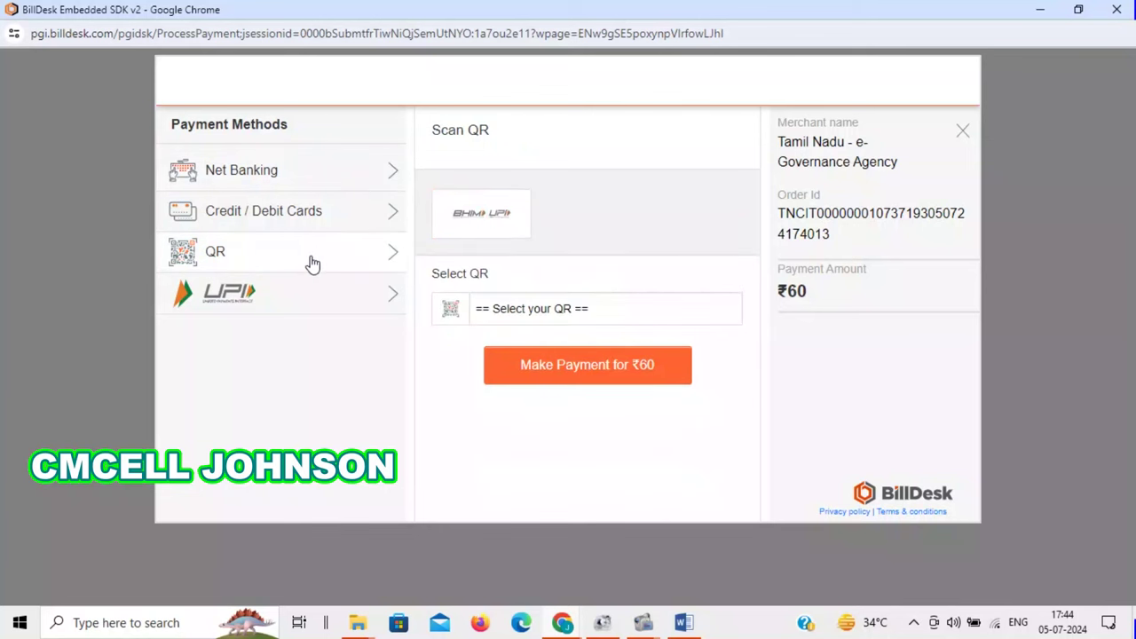
click(546, 312)
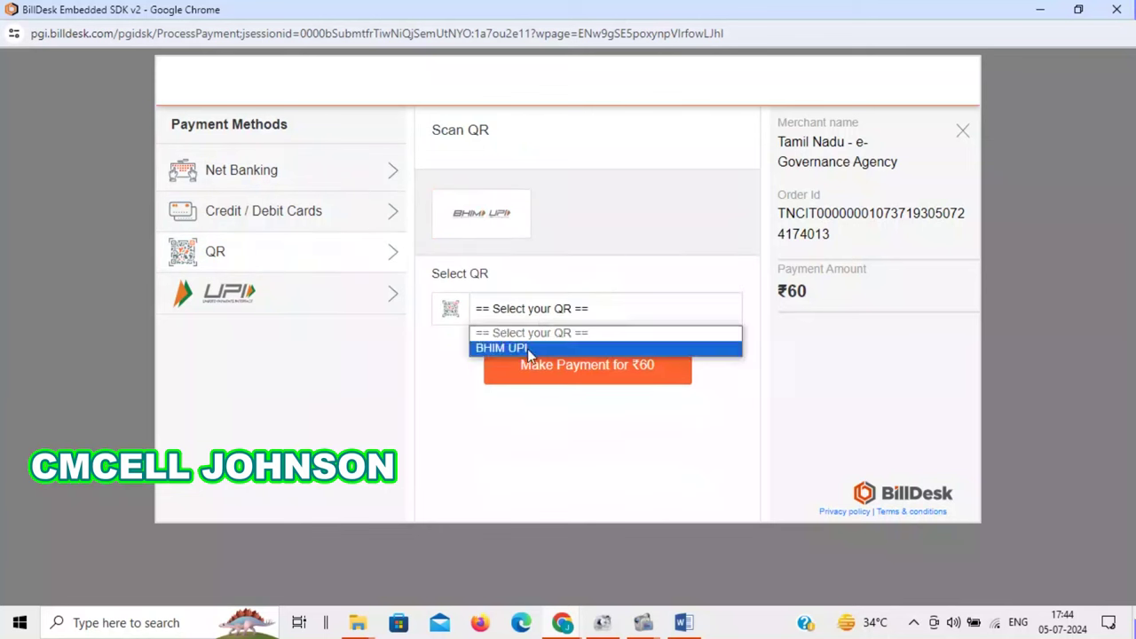
click(527, 349)
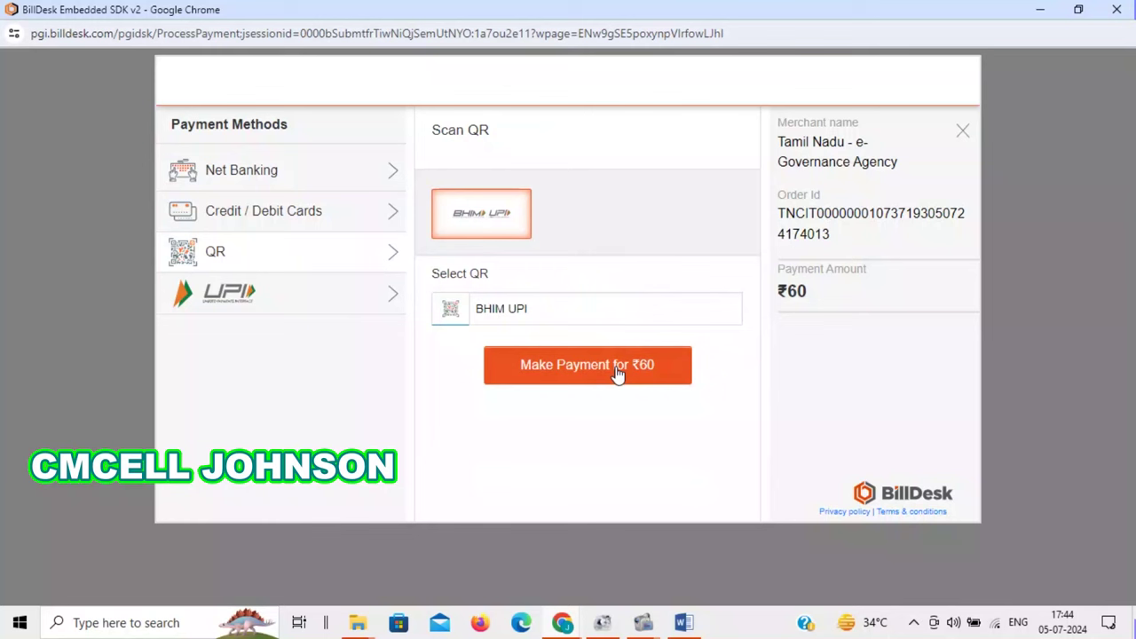
Choose UPI as the payment method and show the QR code for paying the ₹60 charge.
click(327, 299)
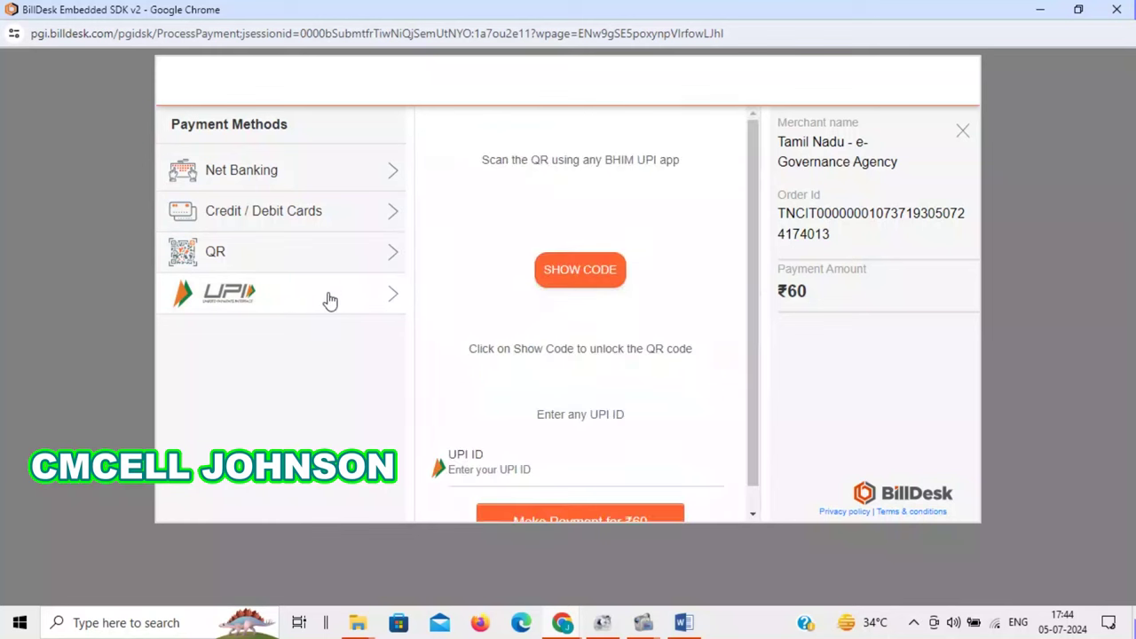
click(578, 273)
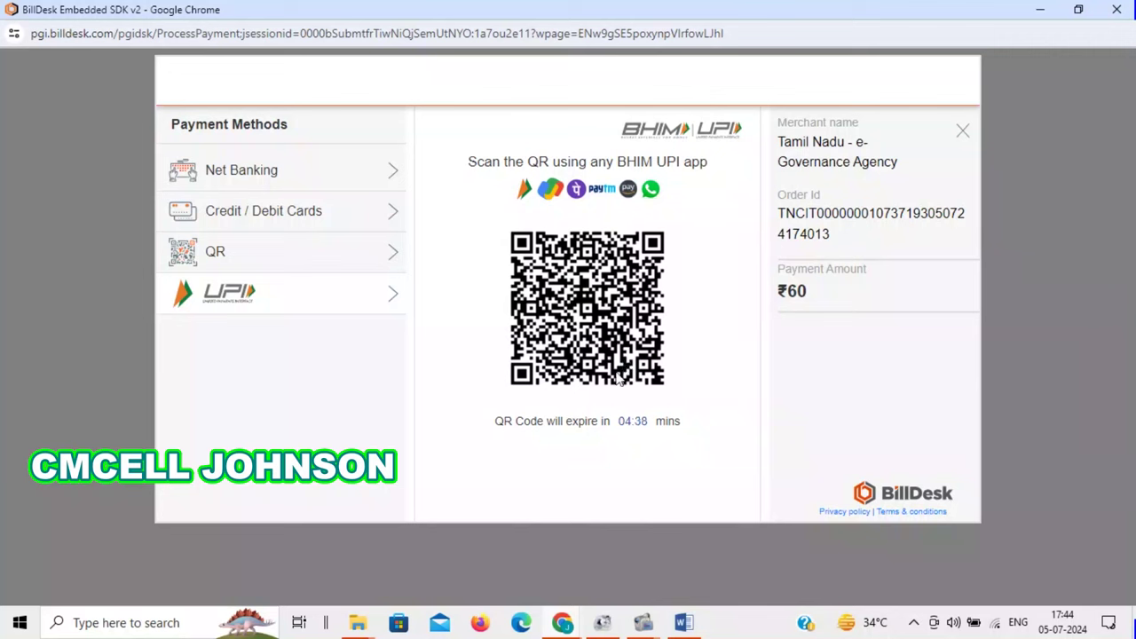
click(568, 629)
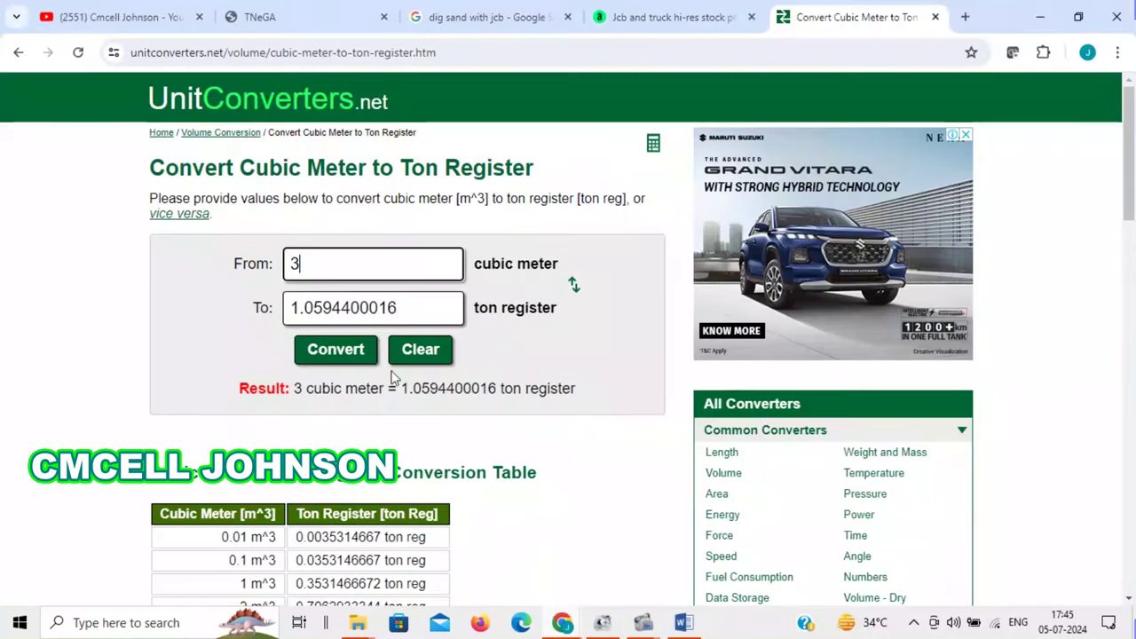
click(474, 577)
click(155, 17)
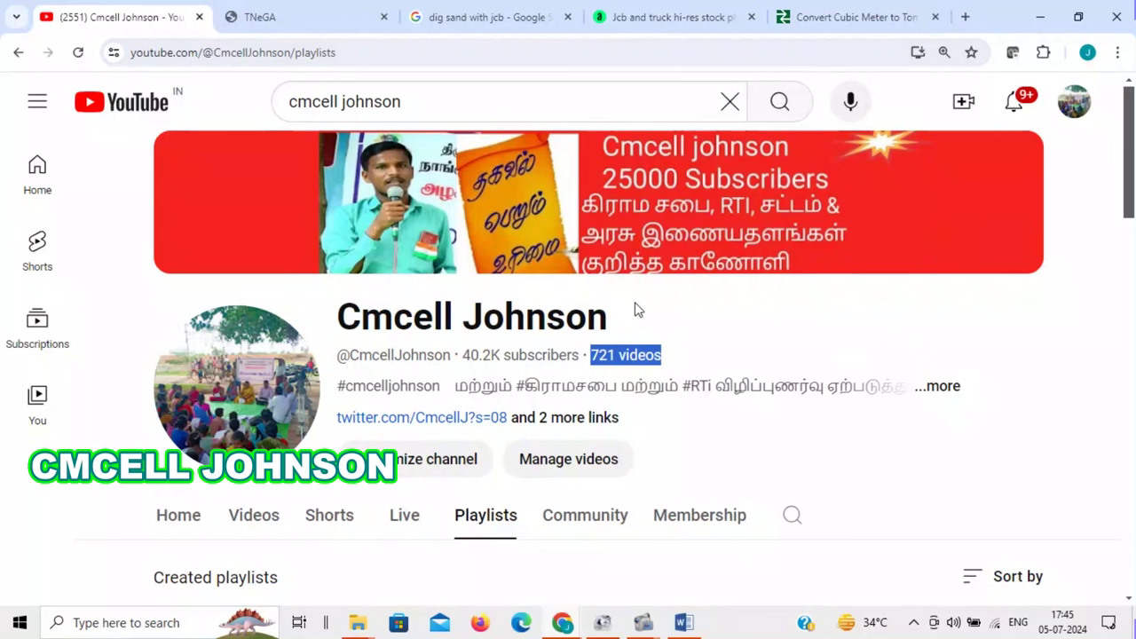
click(643, 622)
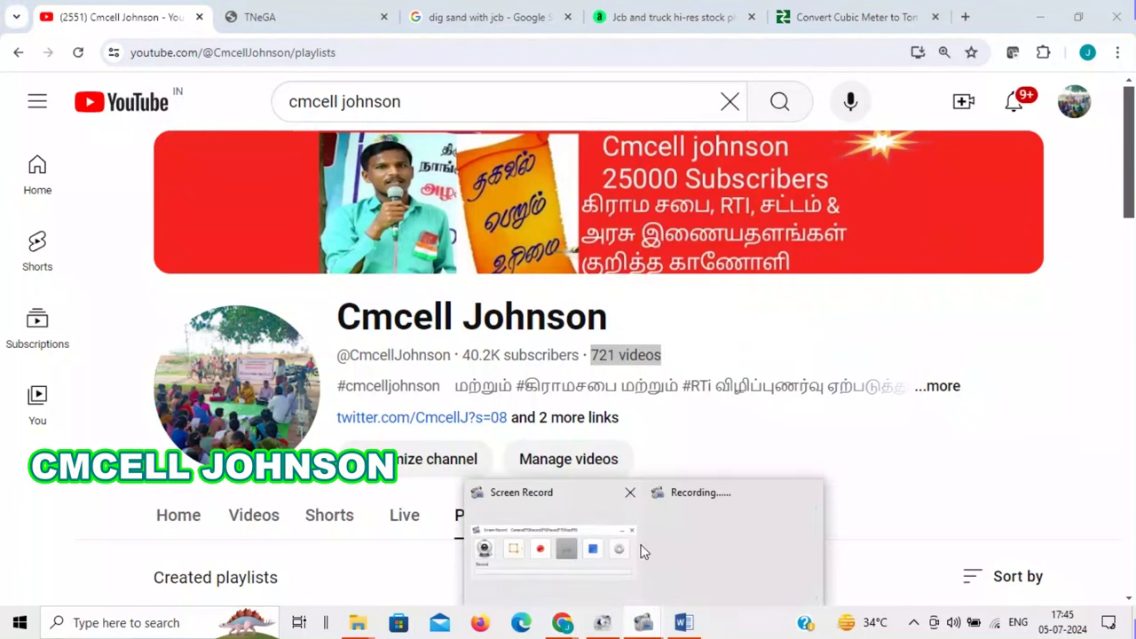